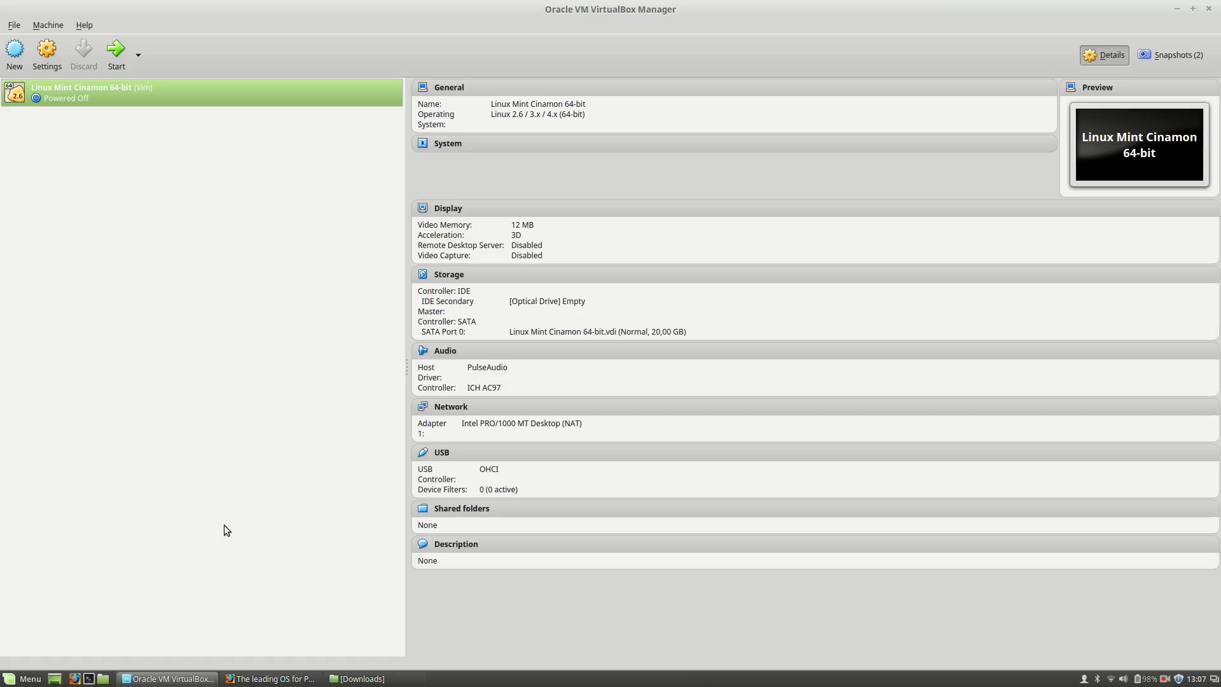
Step: Switch from VirtualBox Manager to the Firefox window showing the ubuntu.com homepage
left_click(270, 679)
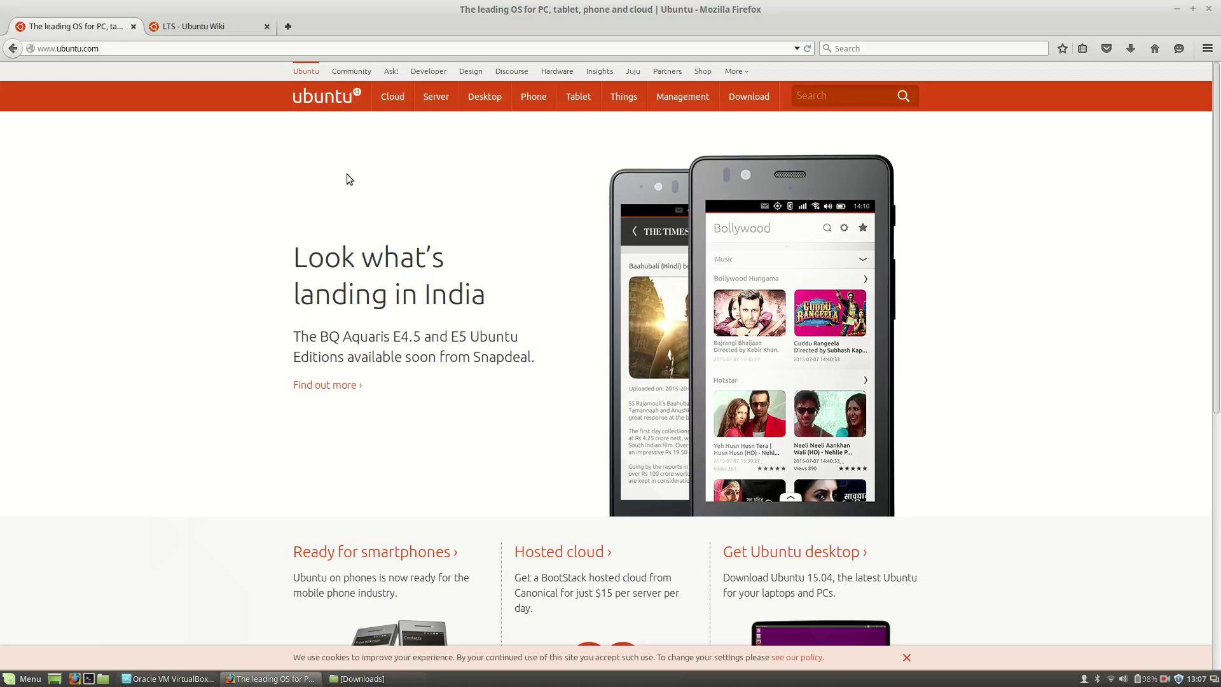
Step: Go via Download > Server to the Alternative downloads and torrents page for 14.04.3 LTS
mouse_move(764, 99)
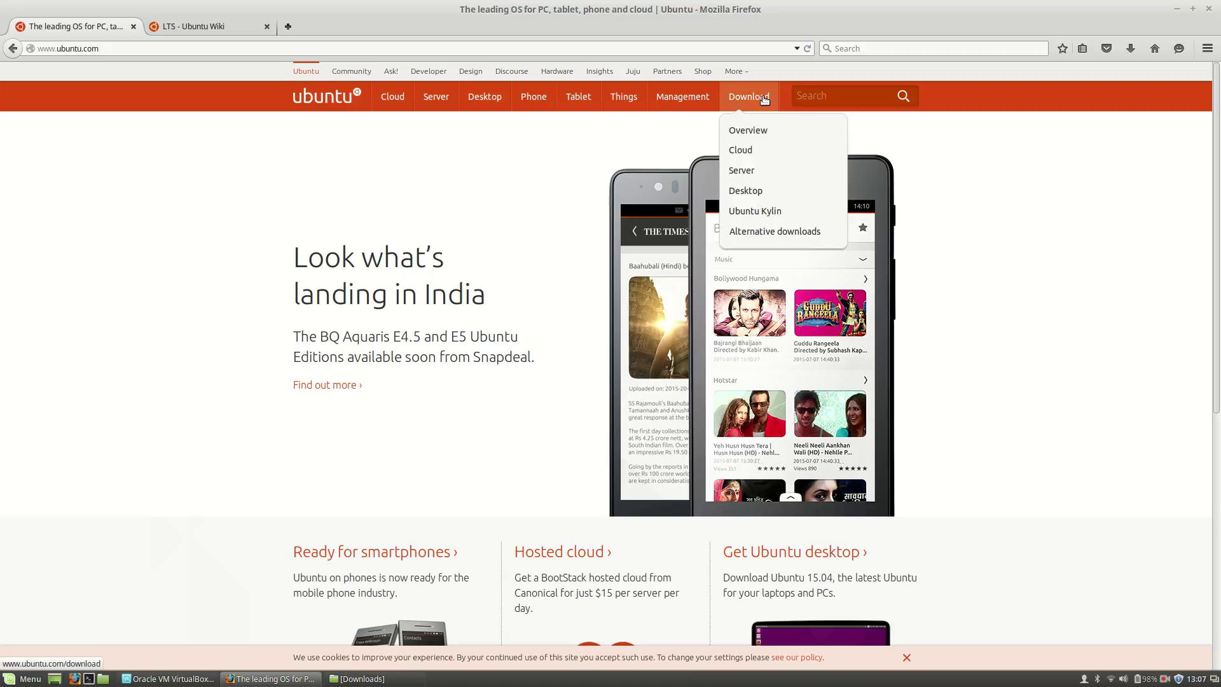
left_click(743, 170)
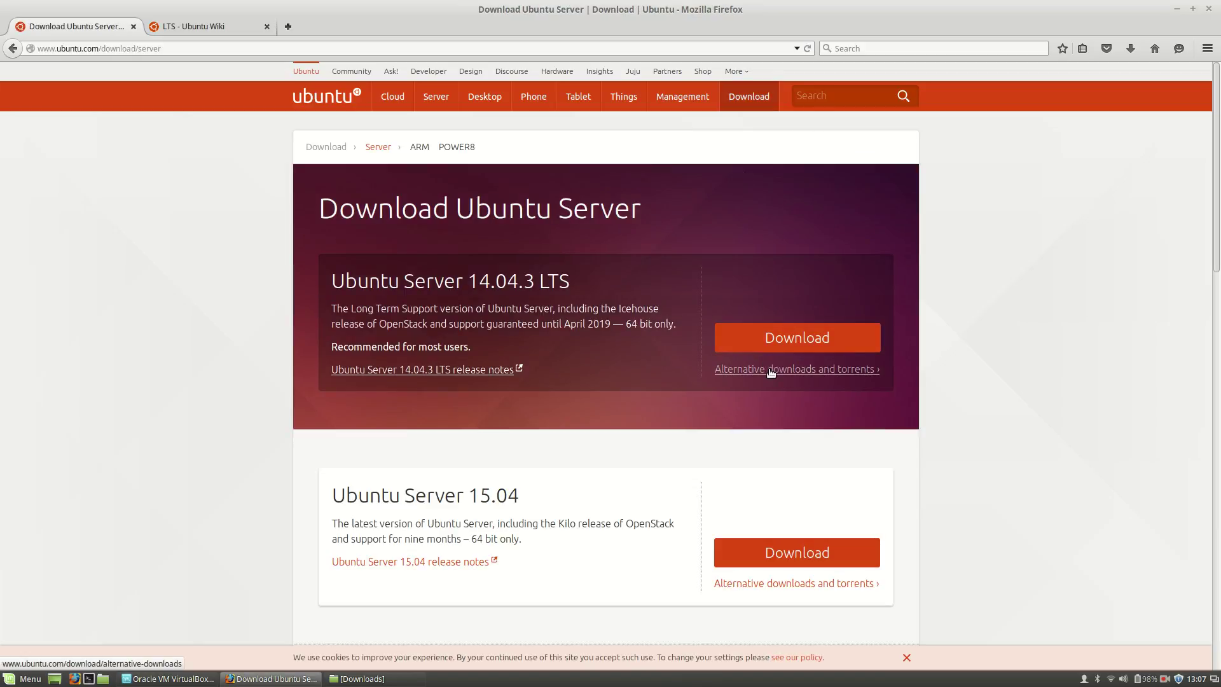
left_click(771, 371)
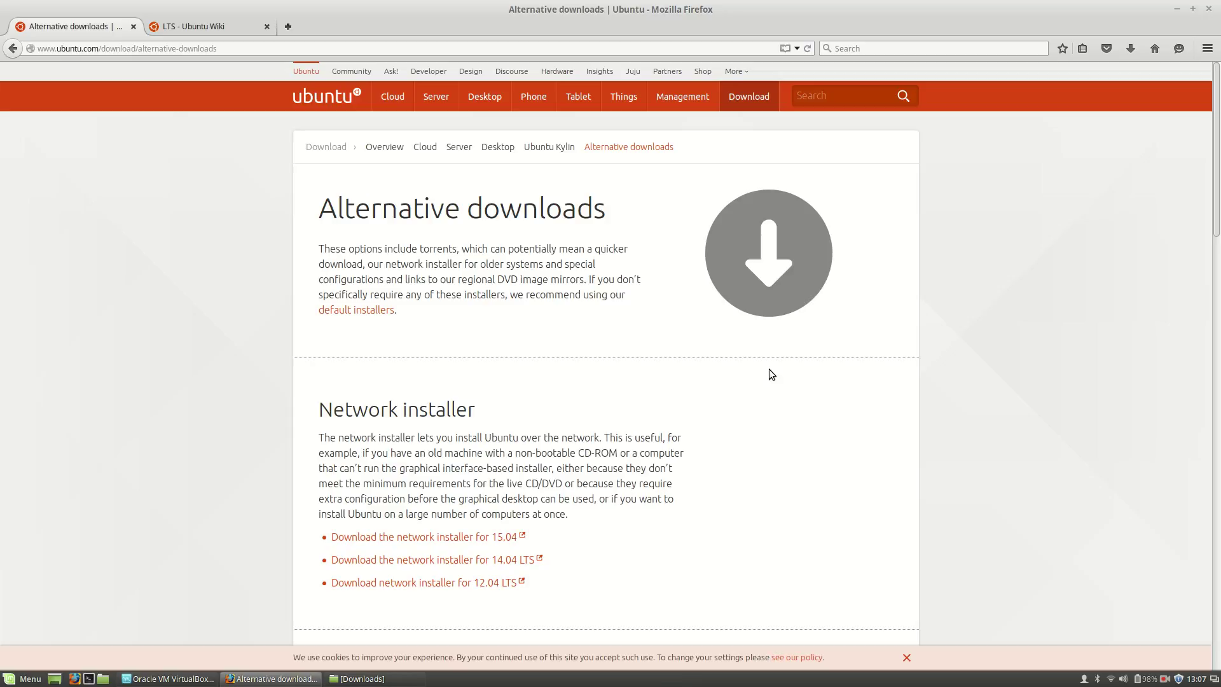
Step: Highlight the BitTorrent and 14.04.3 LTS headings, then get the Ubuntu 14.04.3 LTS Server (64-bit) torrent
scroll(769, 370, "down", 6)
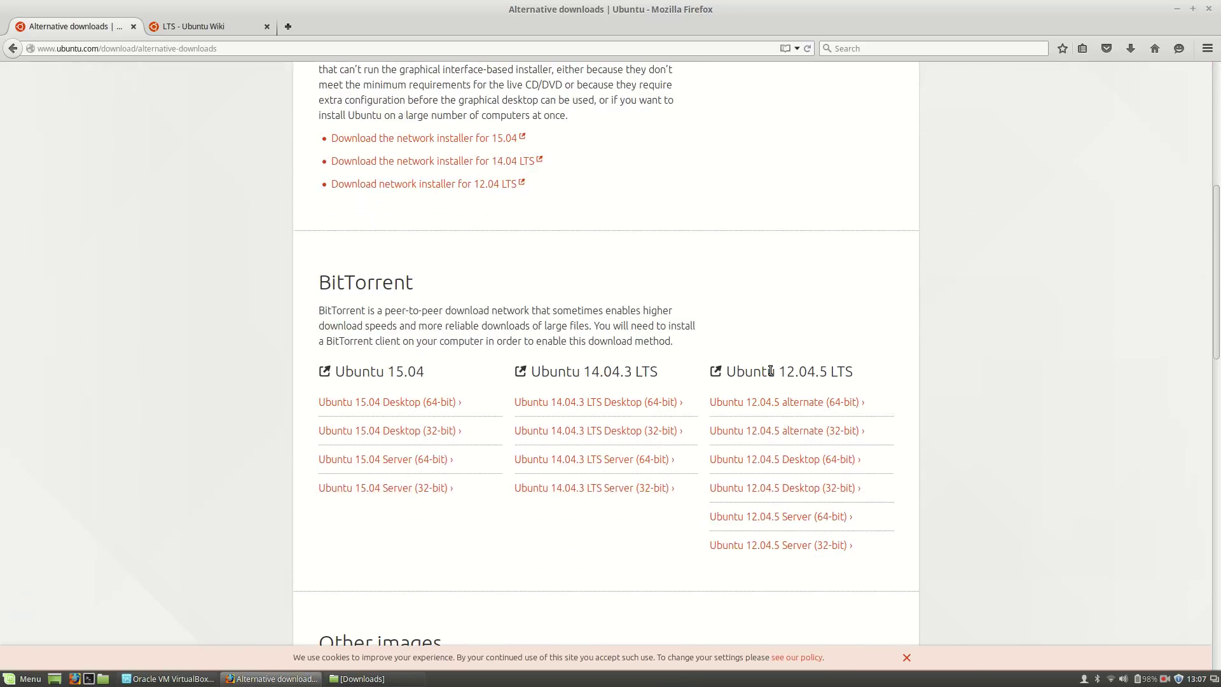
double_click(383, 292)
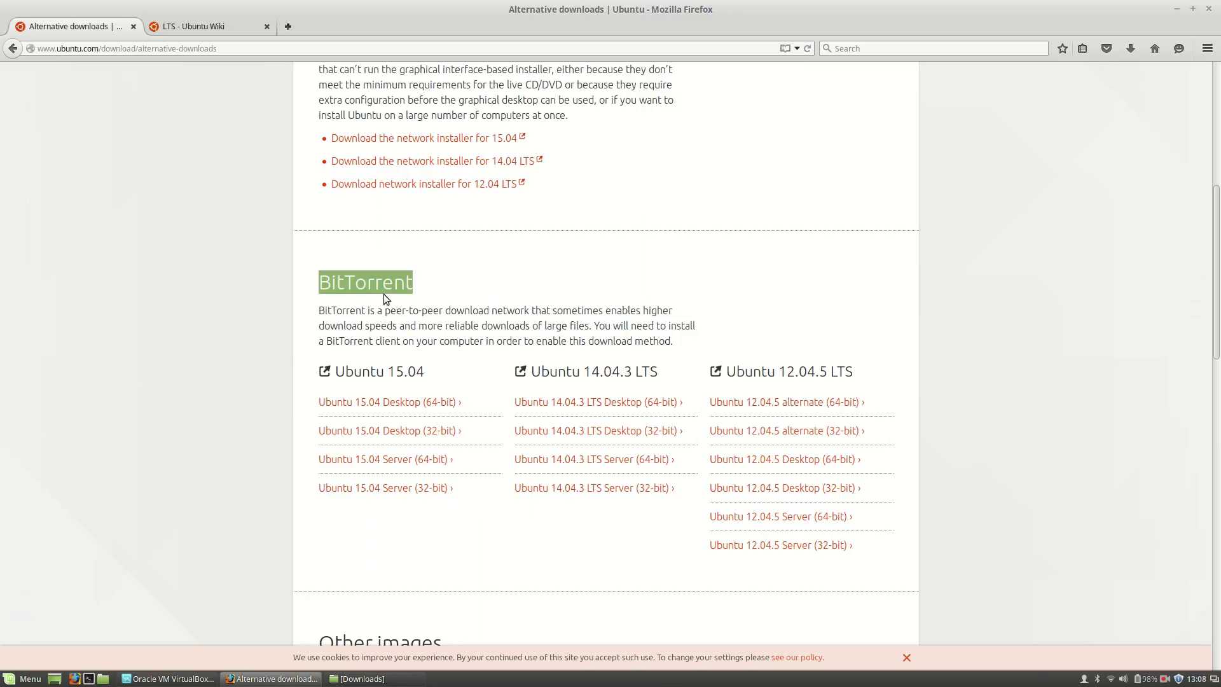
left_click(383, 294)
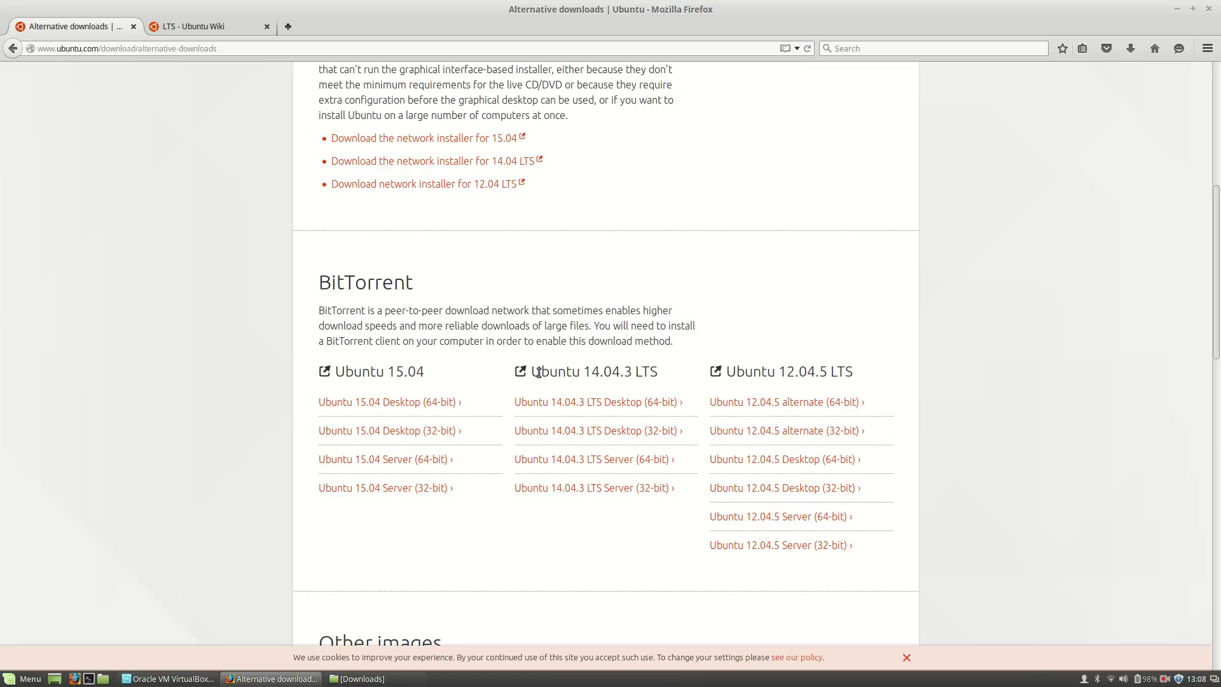
left_click_drag(533, 372, 655, 371)
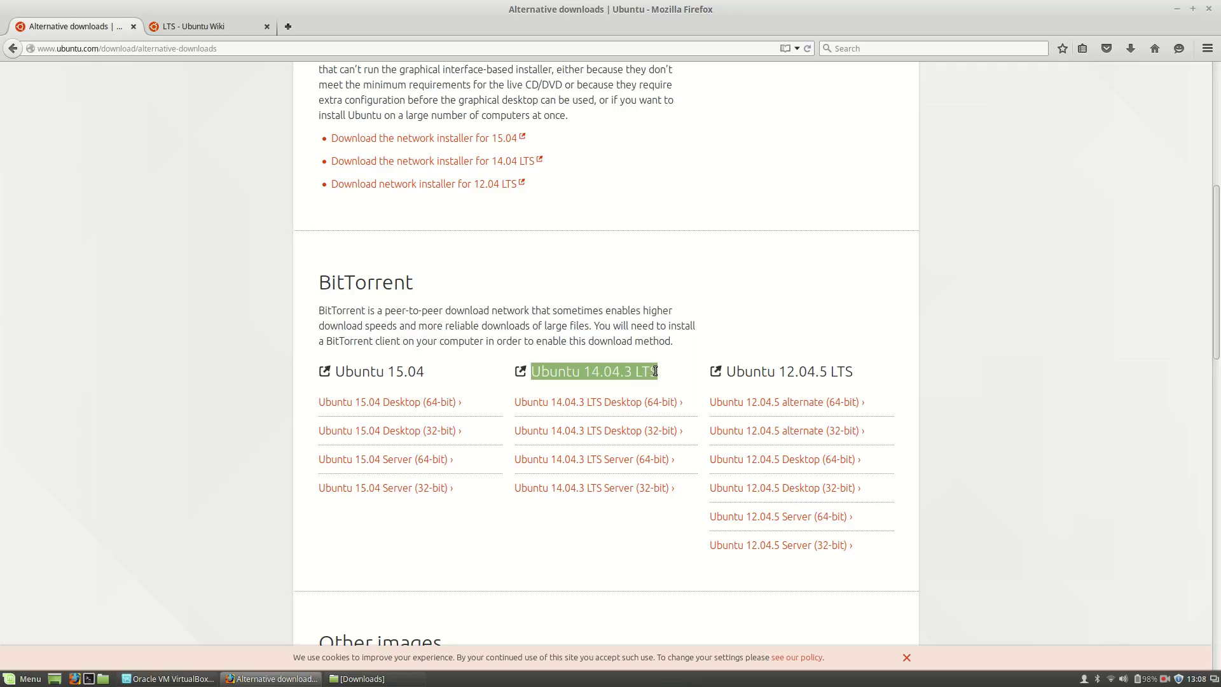
left_click(550, 374)
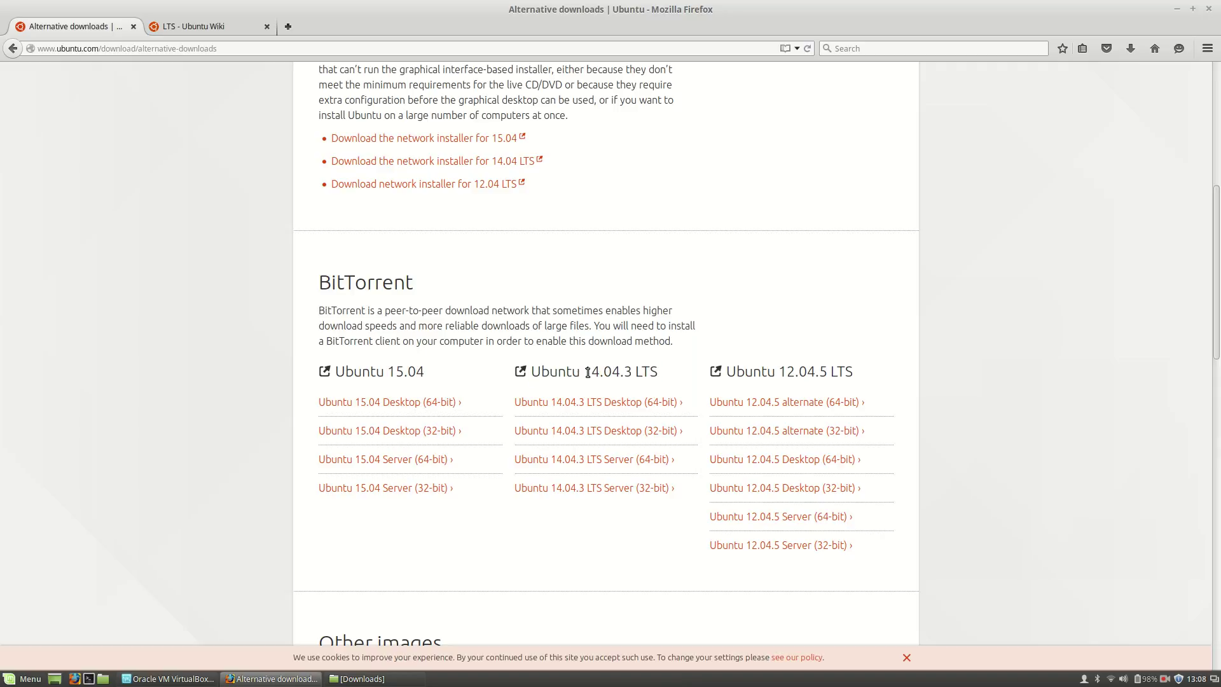
left_click_drag(591, 372, 632, 369)
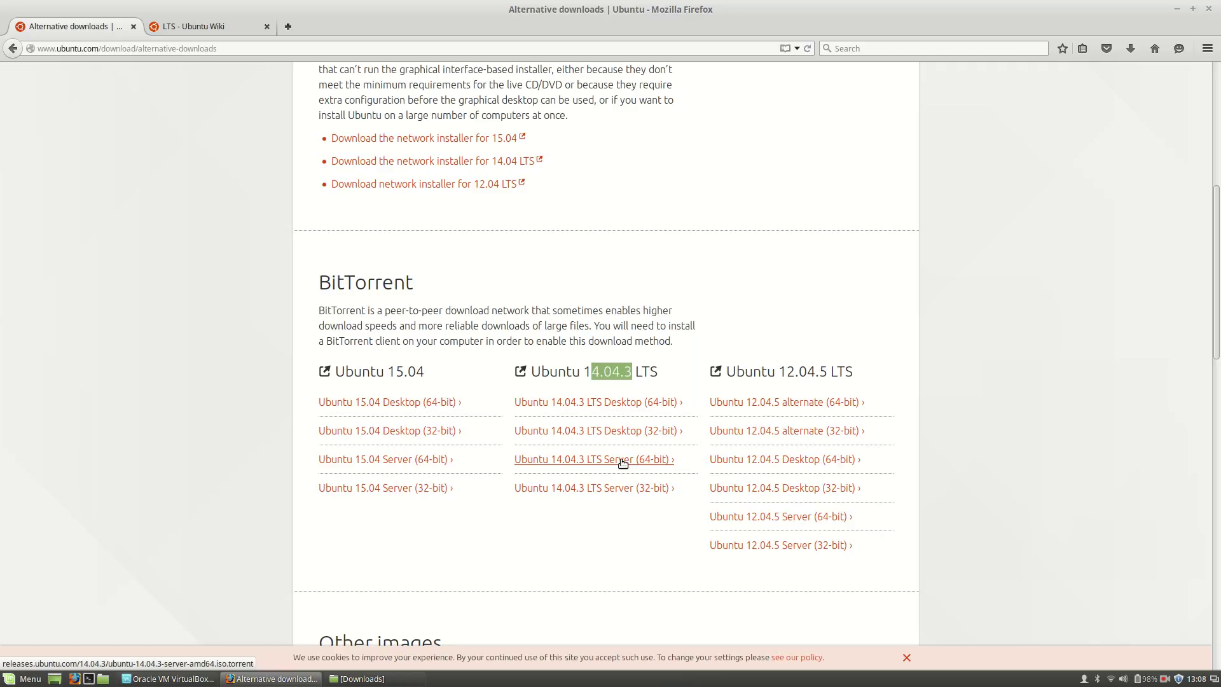
left_click(621, 459)
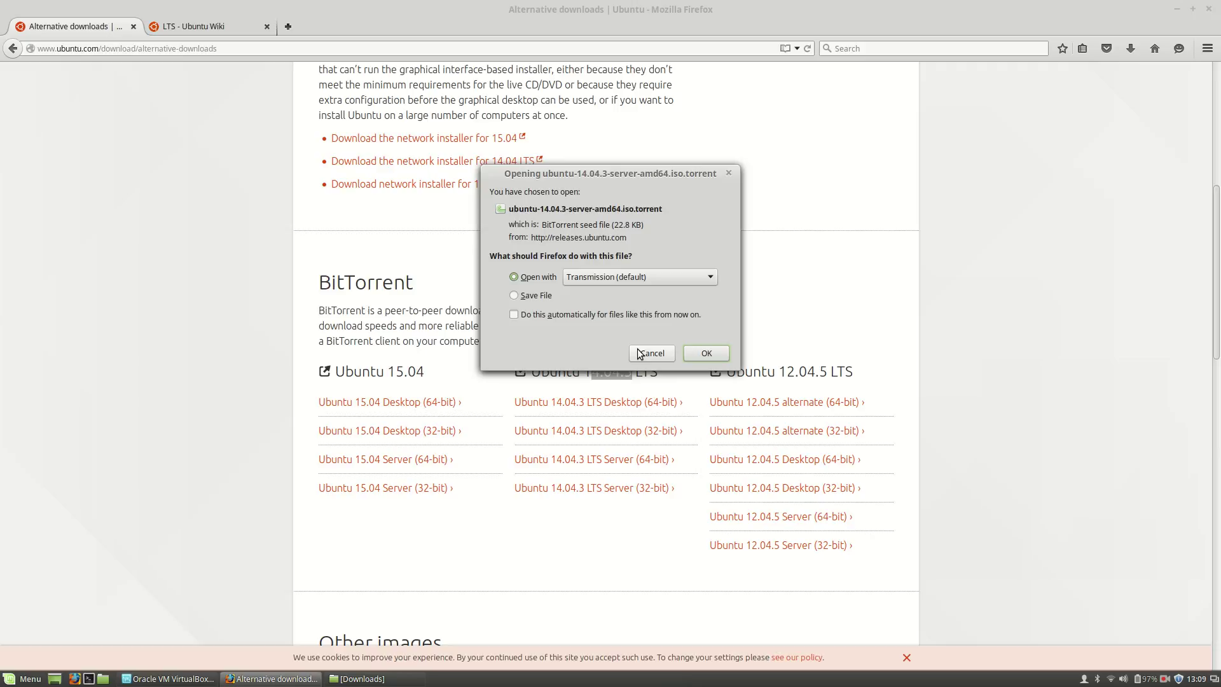
Step: Cancel opening the server torrent and restore the Downloads folder window
left_click(639, 353)
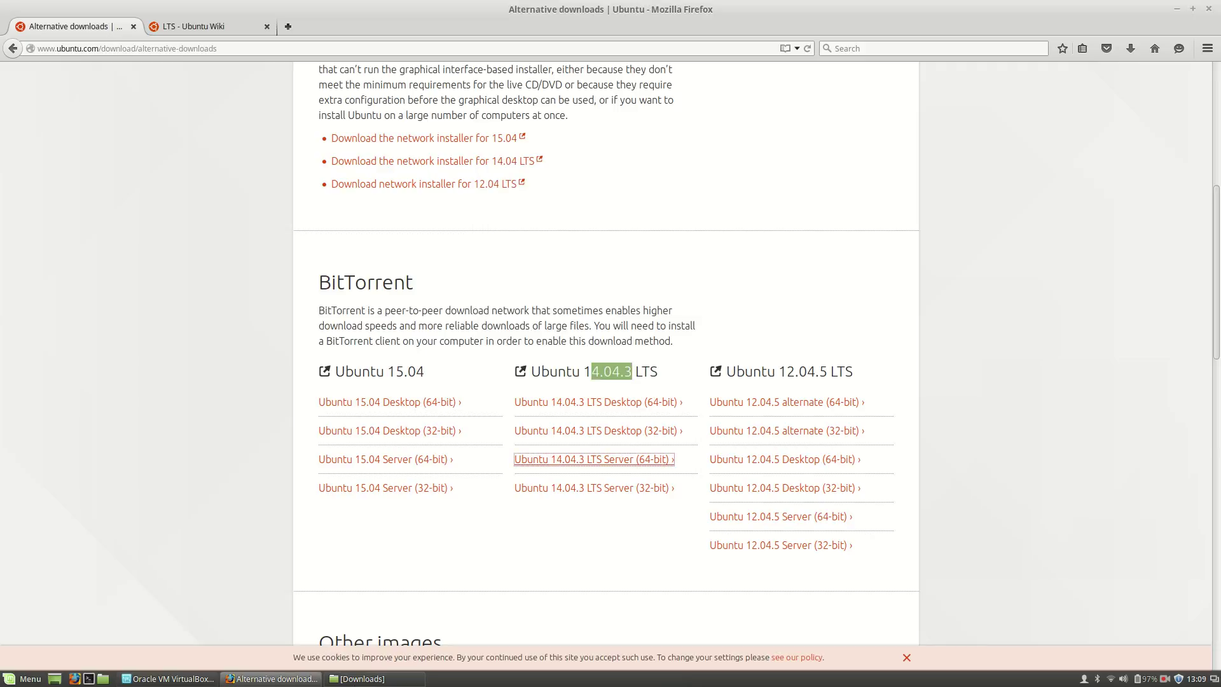
left_click(359, 678)
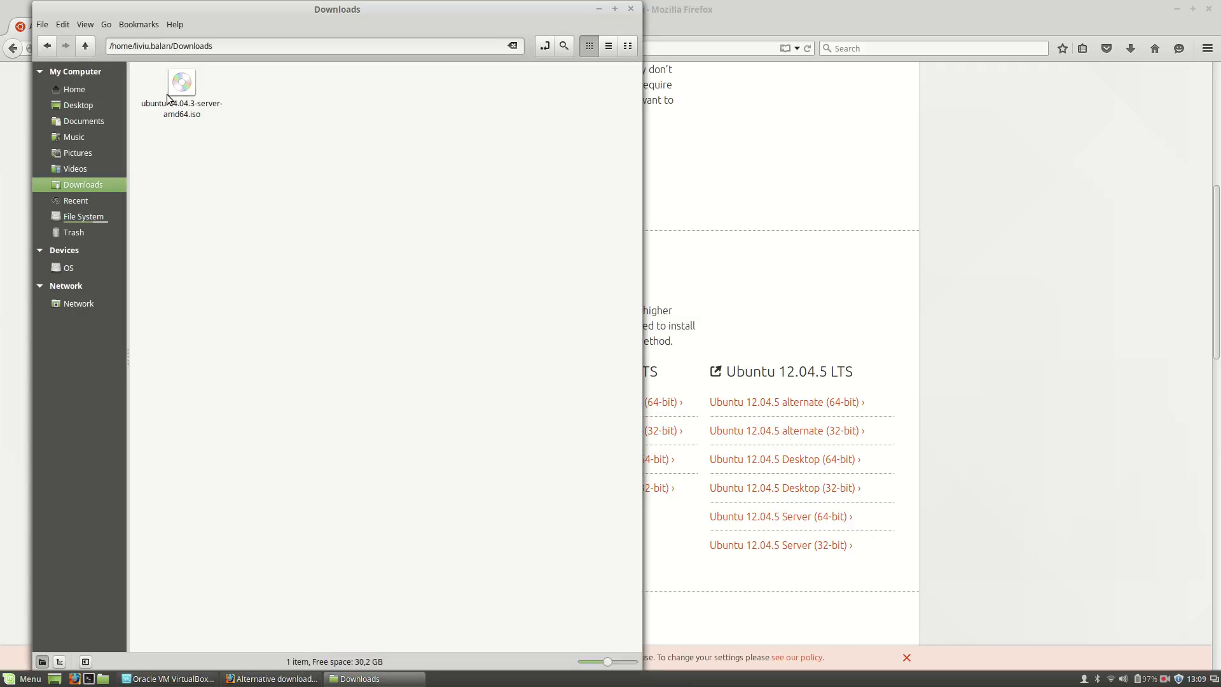
Step: Check the size of ubuntu-14.04.3-server-amd64.iso, then minimize the Downloads window
left_click(180, 118)
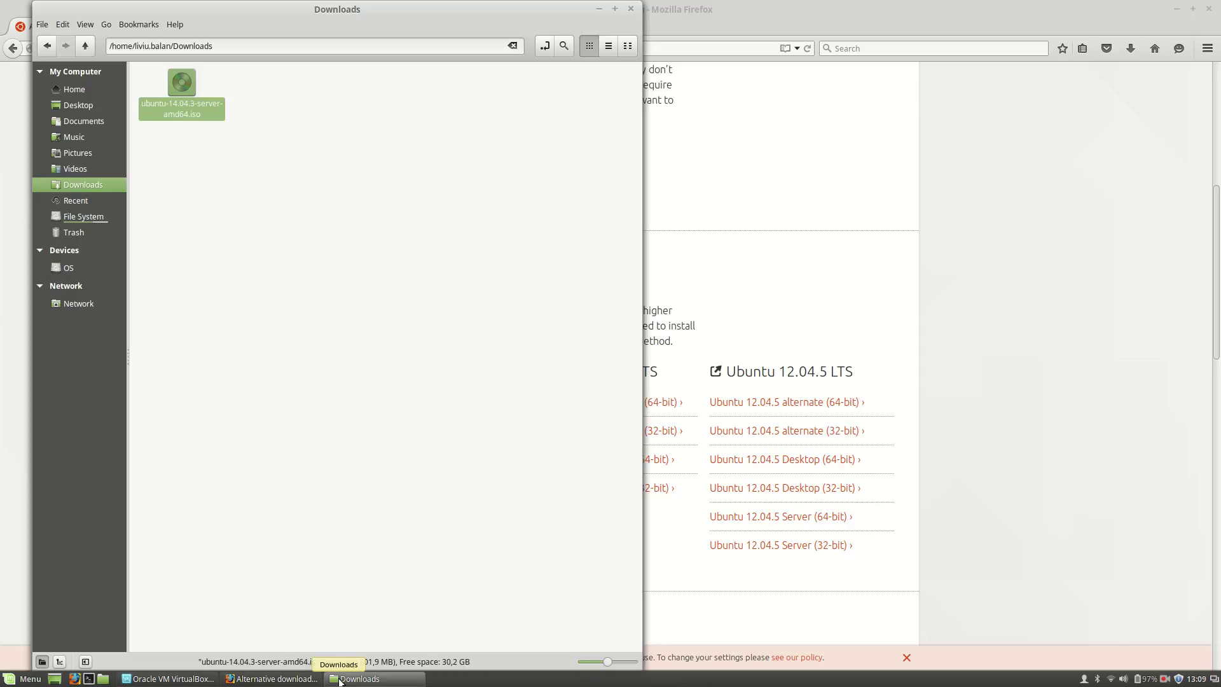
left_click(341, 678)
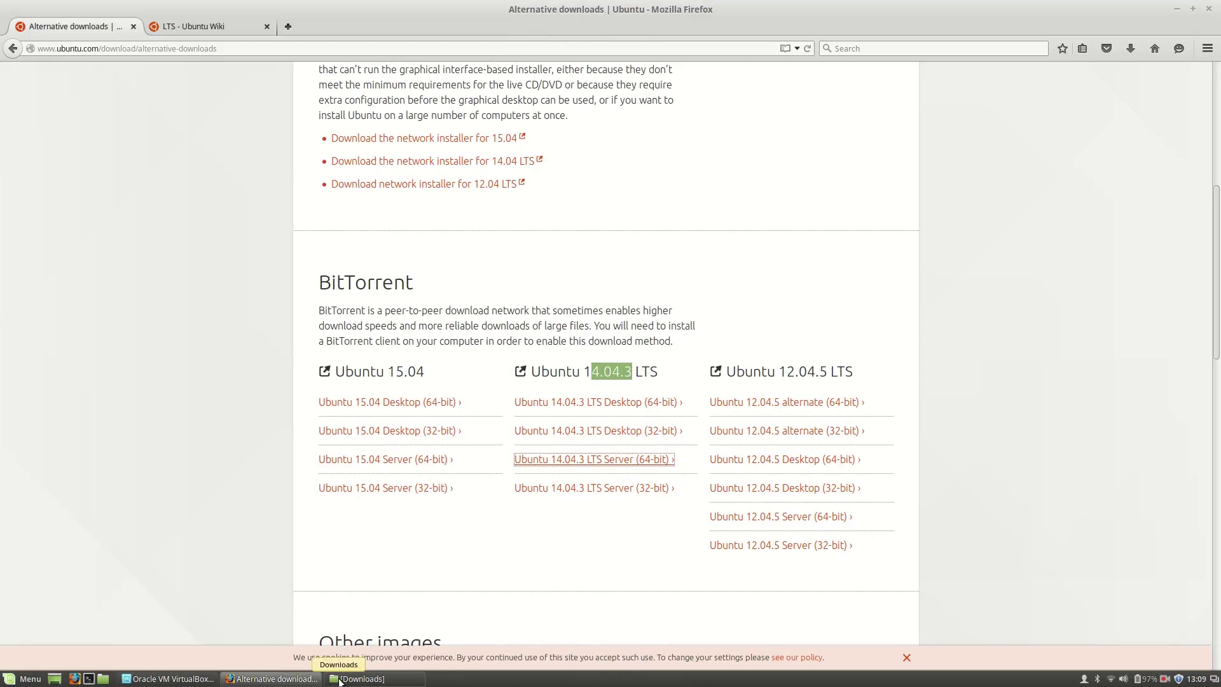
Step: Create a new VM named 'Ubuntu Server 64-bit', typed Linux with version Ubuntu (64-bit)
left_click(167, 679)
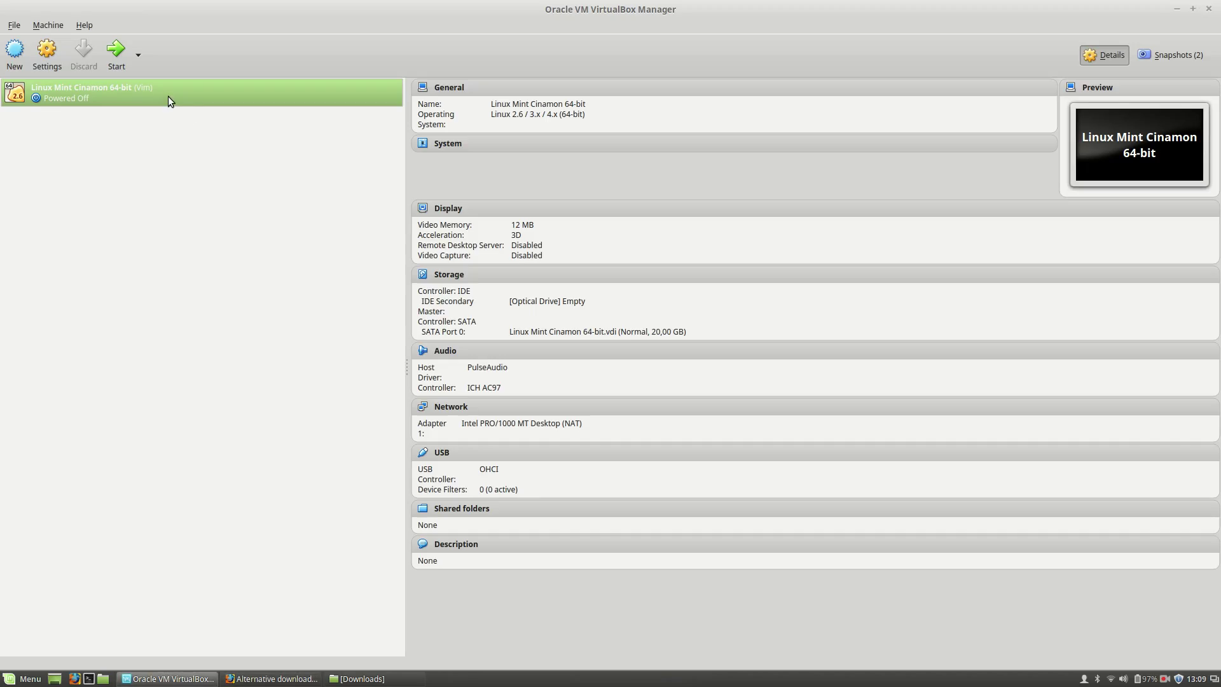
left_click(17, 50)
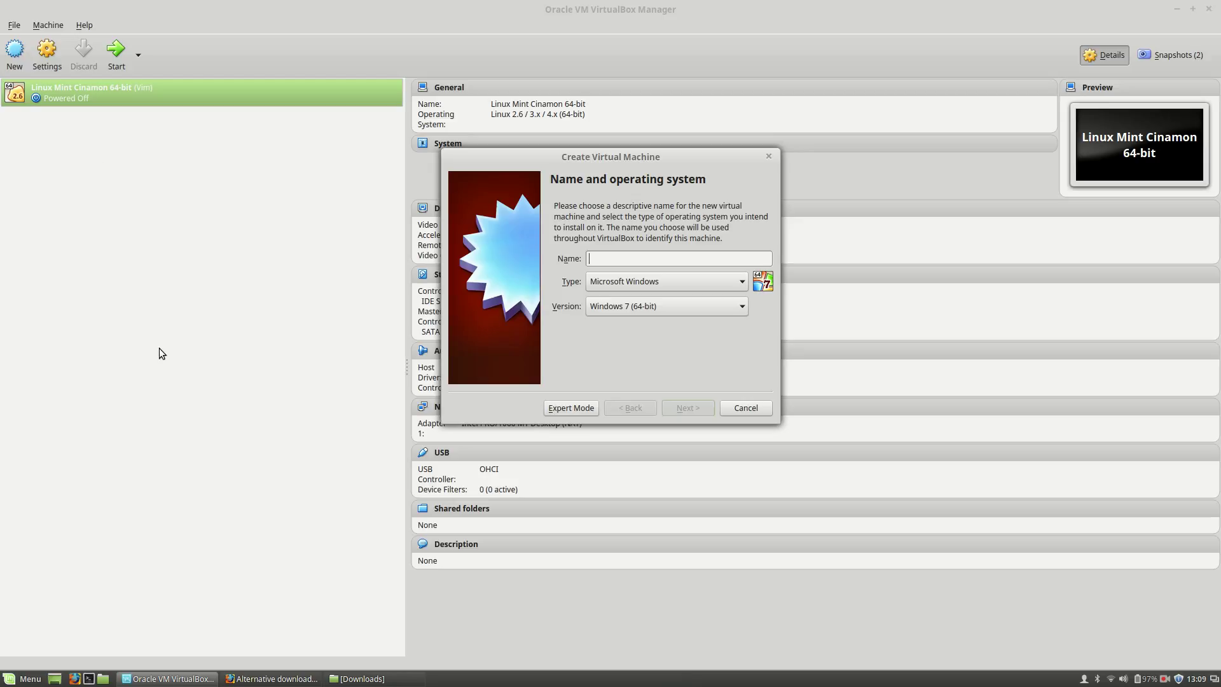
type("Ubutun")
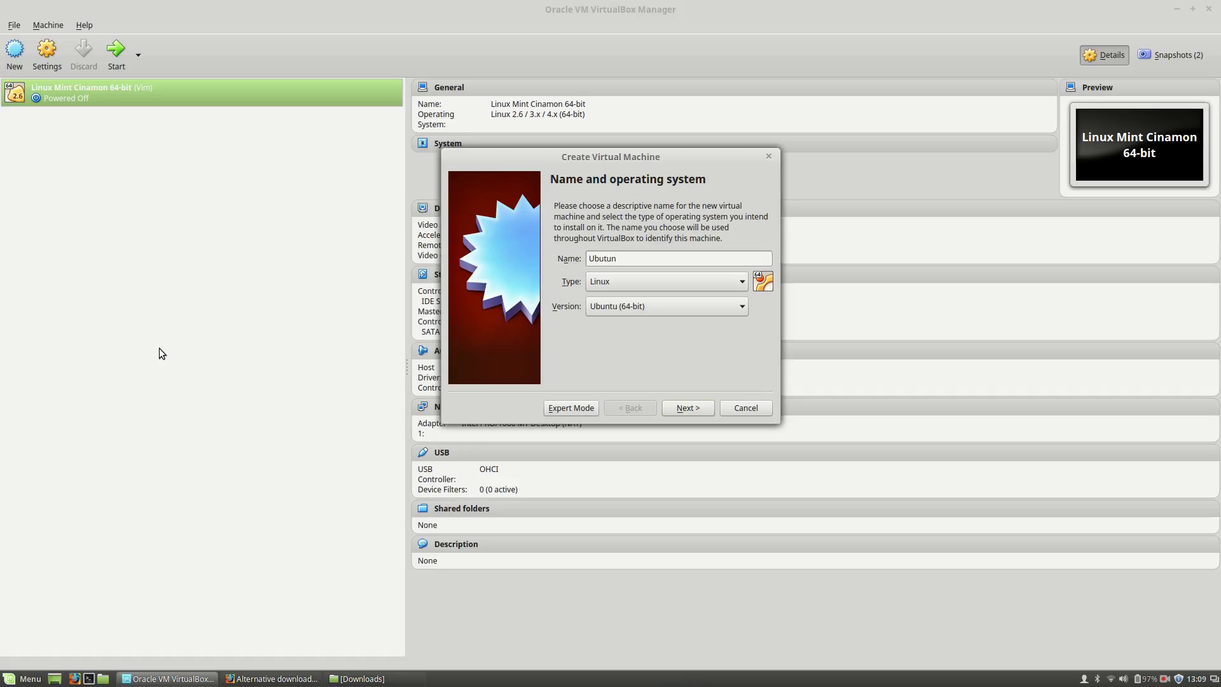
key("BackSpace")
key("BackSpace")
key("BackSpace")
key("BackSpace")
key("BackSpace")
key("BackSpace")
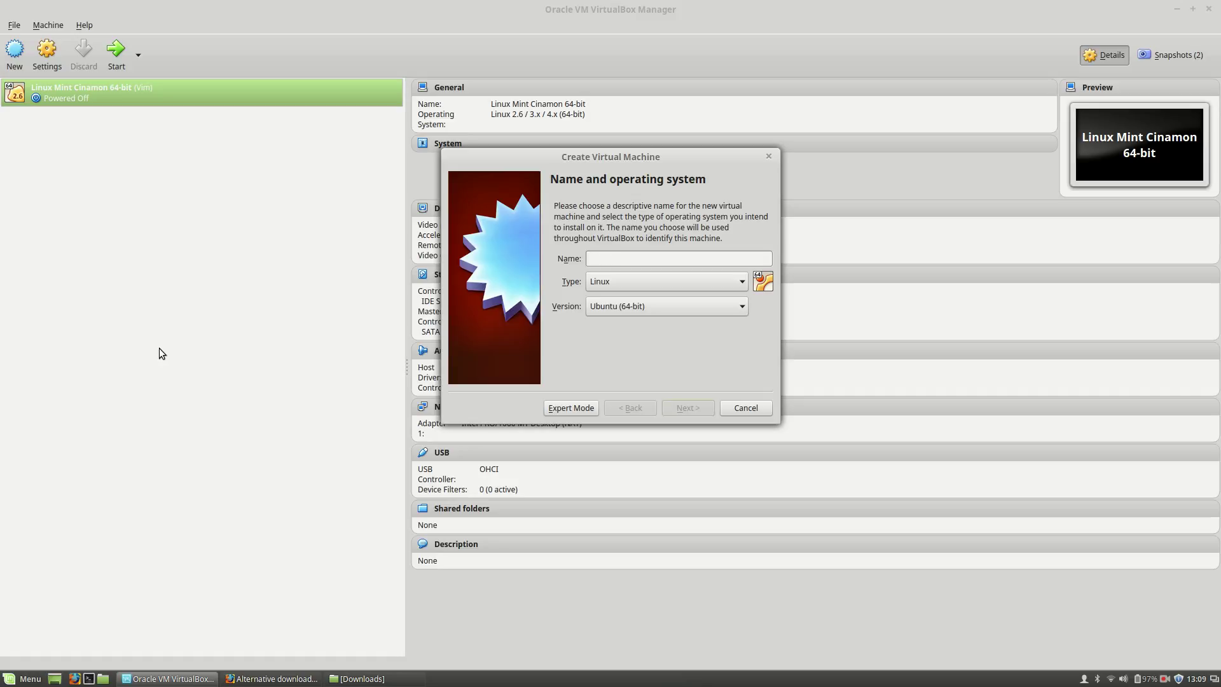
type("Ubutun")
key("BackSpace")
key("BackSpace")
key("BackSpace")
key("BackSpace")
key("BackSpace")
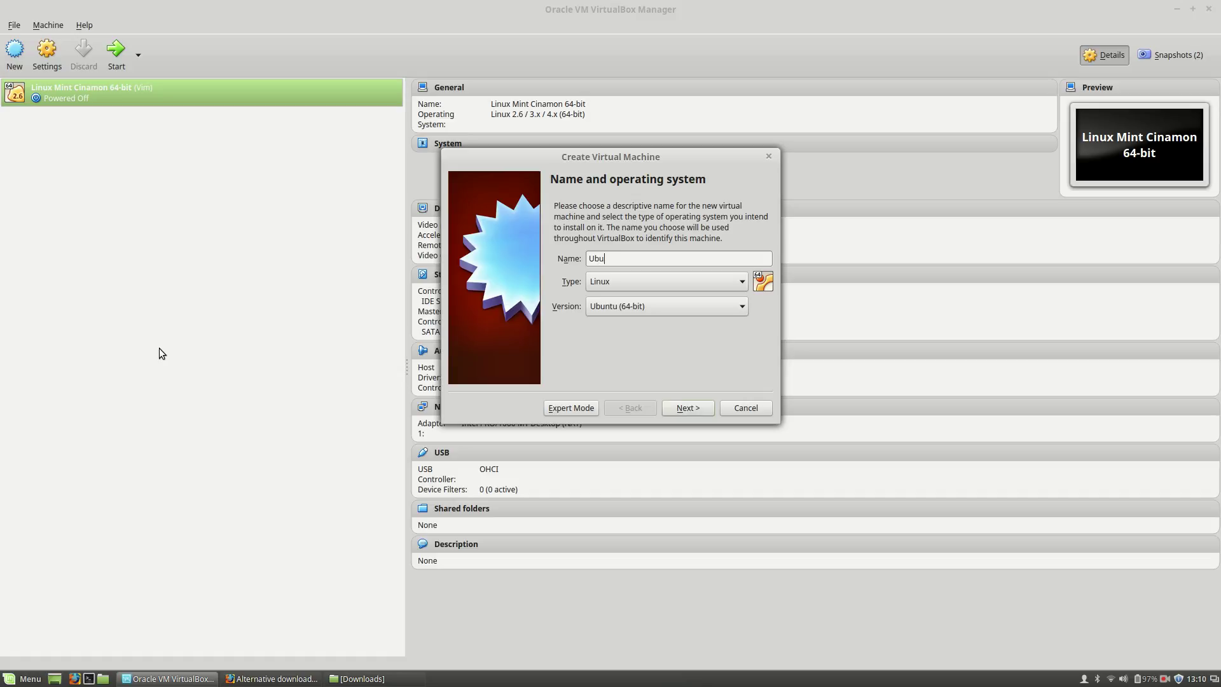
type("buntu Server 64-bit")
Step: Keep 768 MB memory and give the VM a dynamically allocated 20 GB VDI disk
left_click(689, 409)
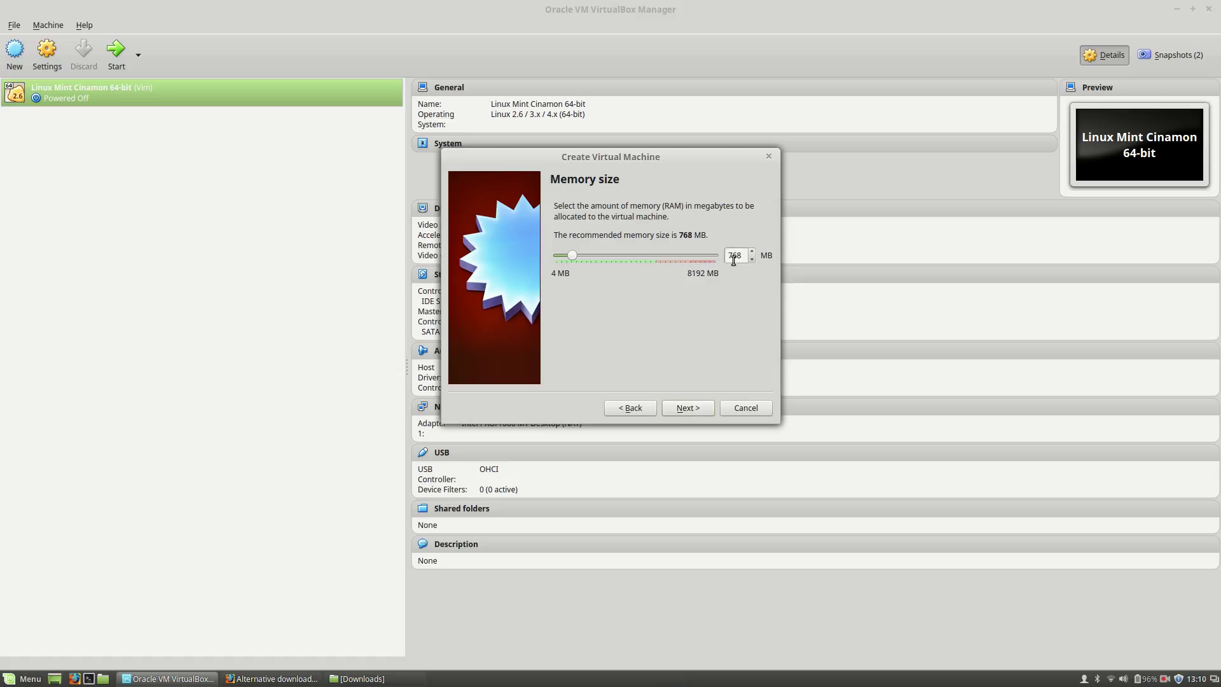
left_click(683, 410)
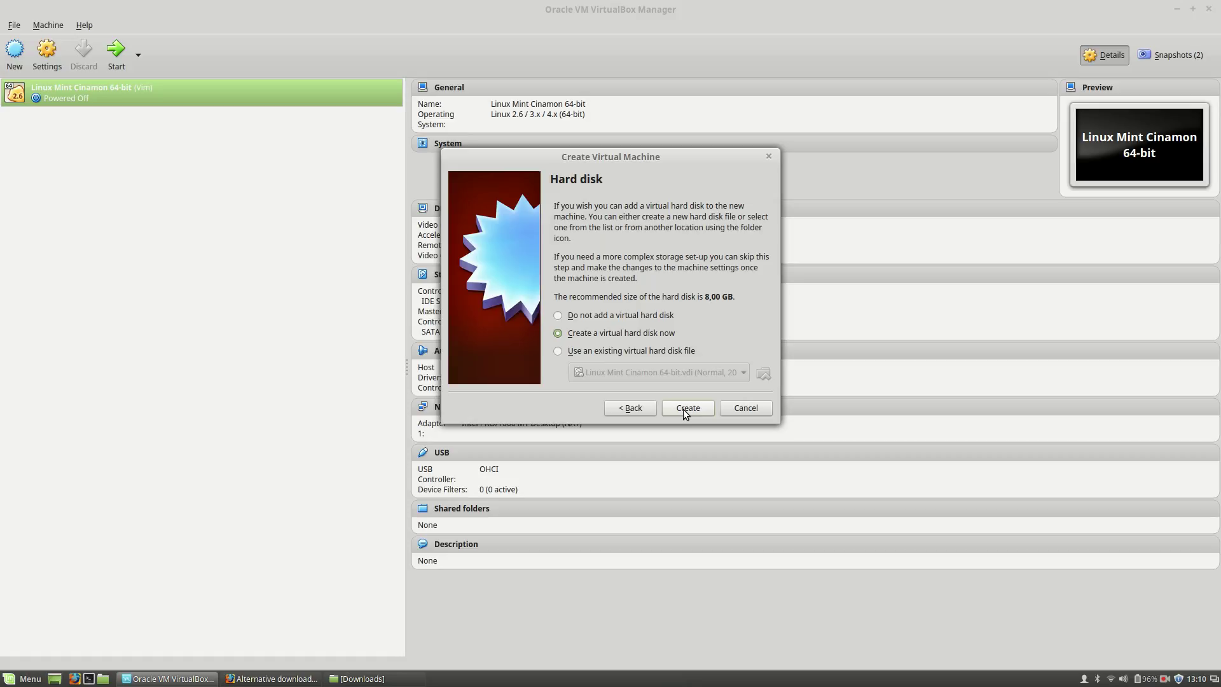
left_click(683, 409)
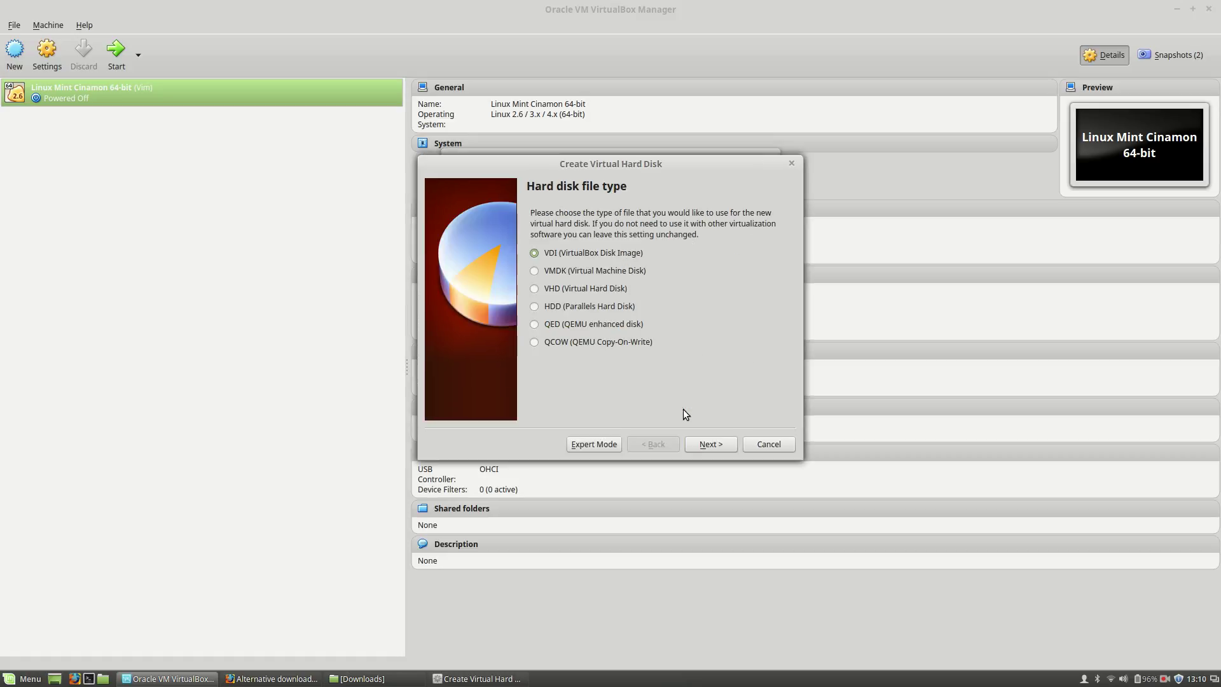
left_click(706, 447)
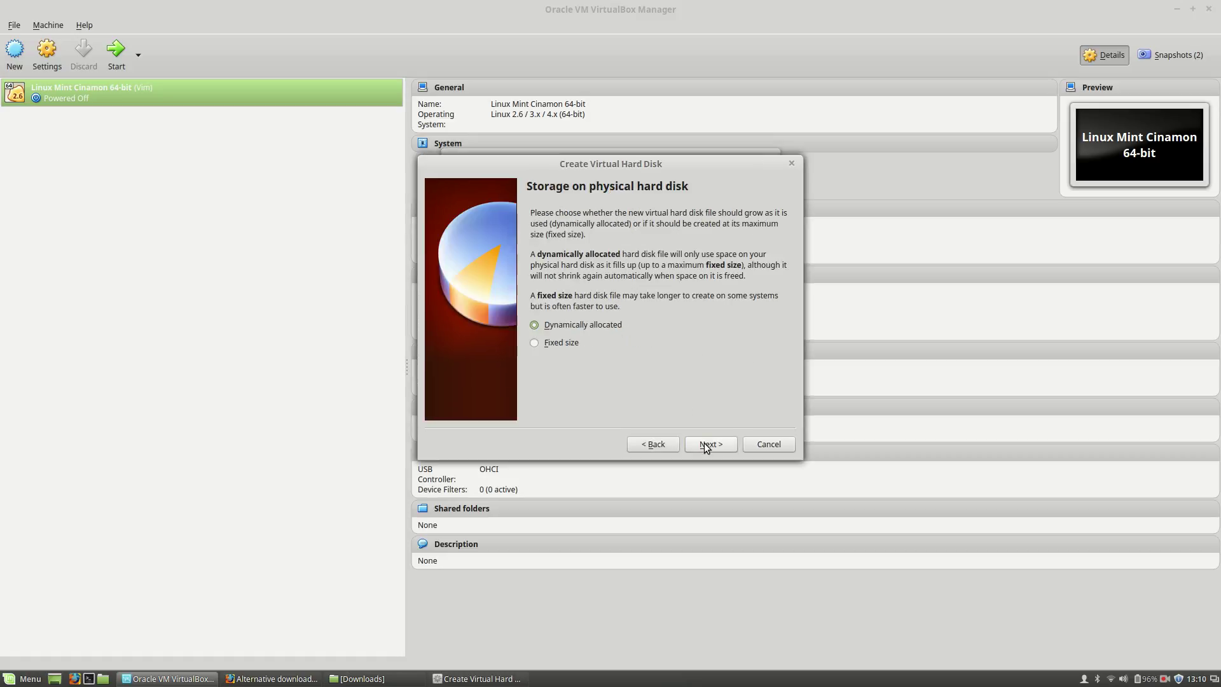
left_click(706, 447)
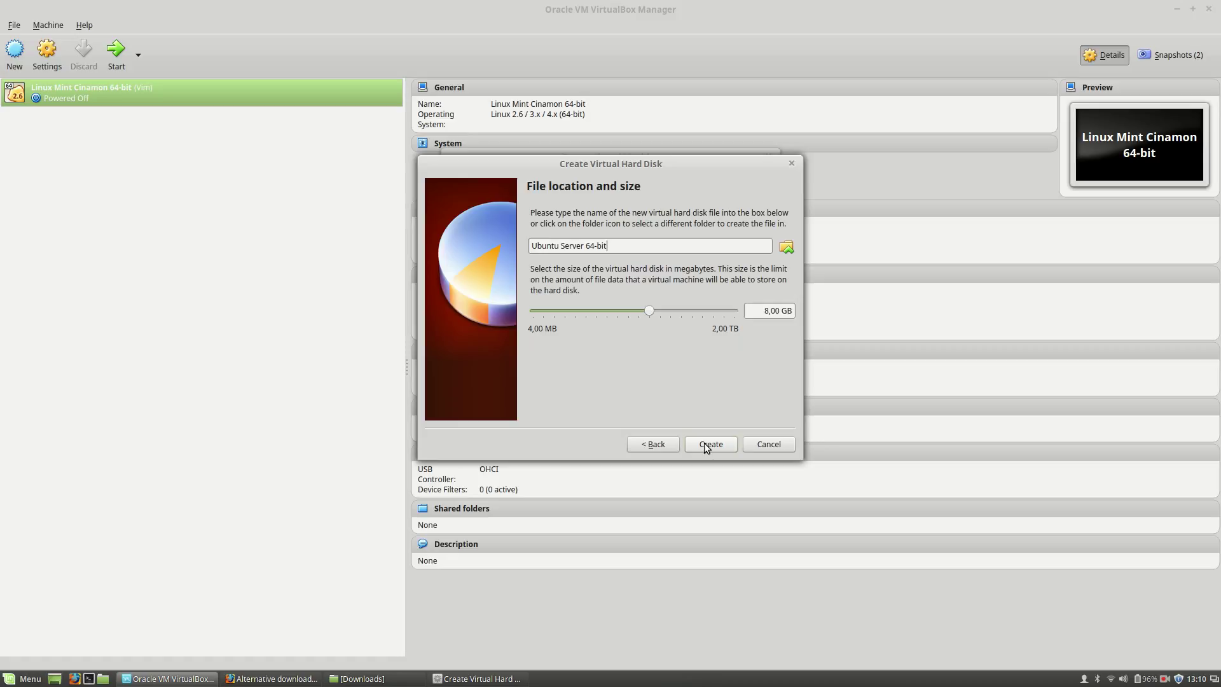
double_click(767, 313)
type("20")
left_click(711, 444)
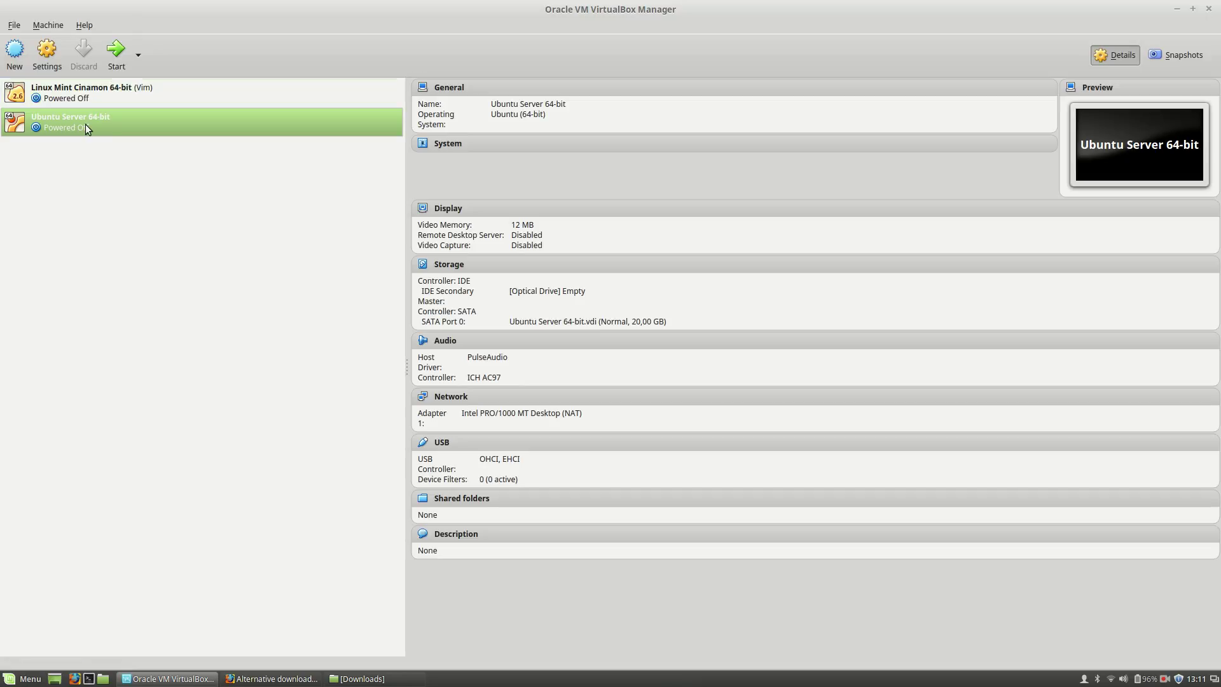
Step: Start the VM with ubuntu-14.04.3-server-amd64.iso from Downloads as the start-up disk
left_click(118, 54)
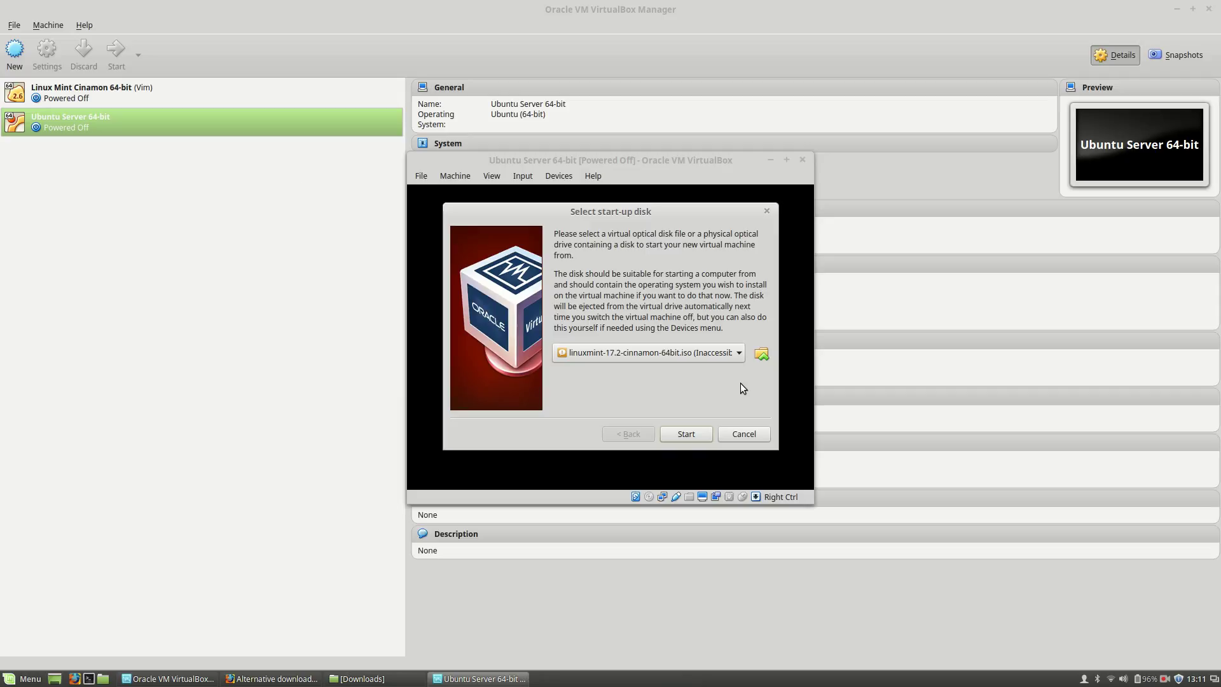
left_click(761, 354)
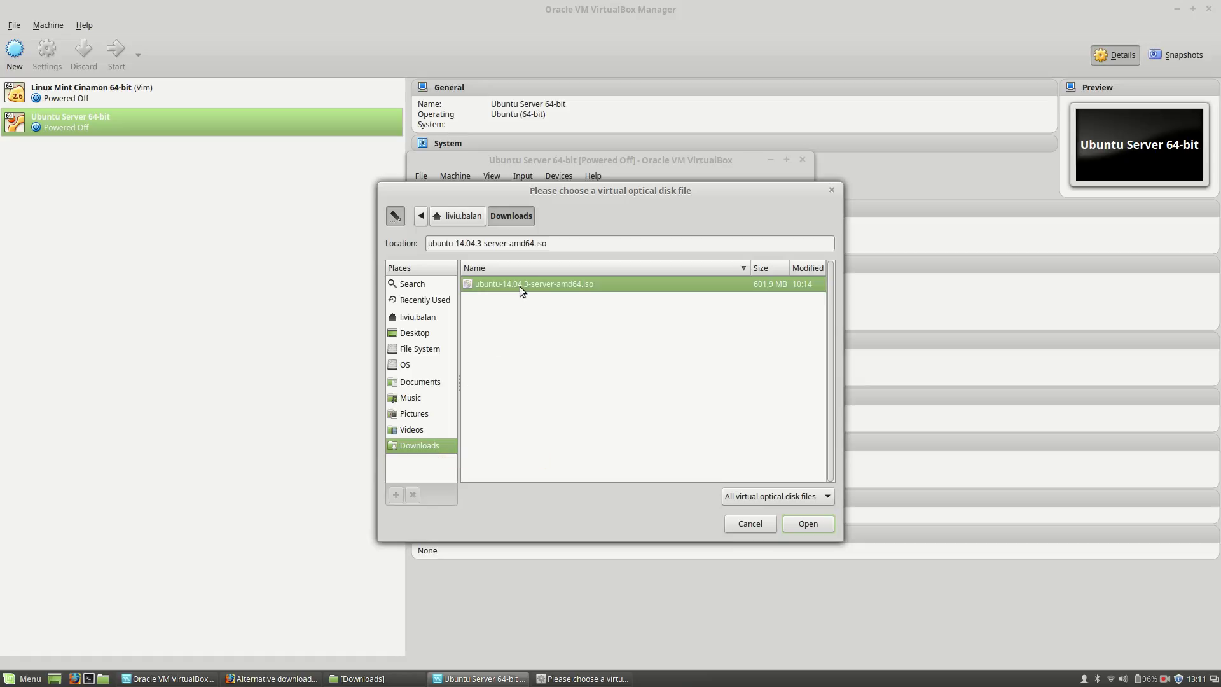
left_click(807, 523)
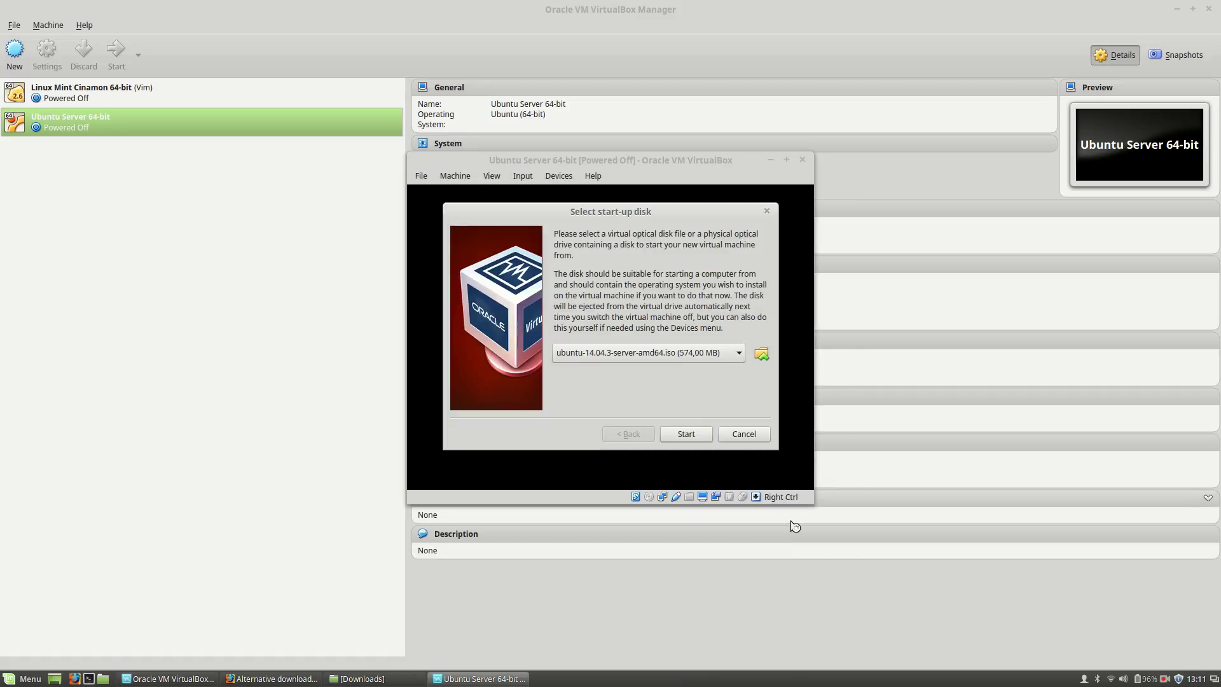
left_click(685, 434)
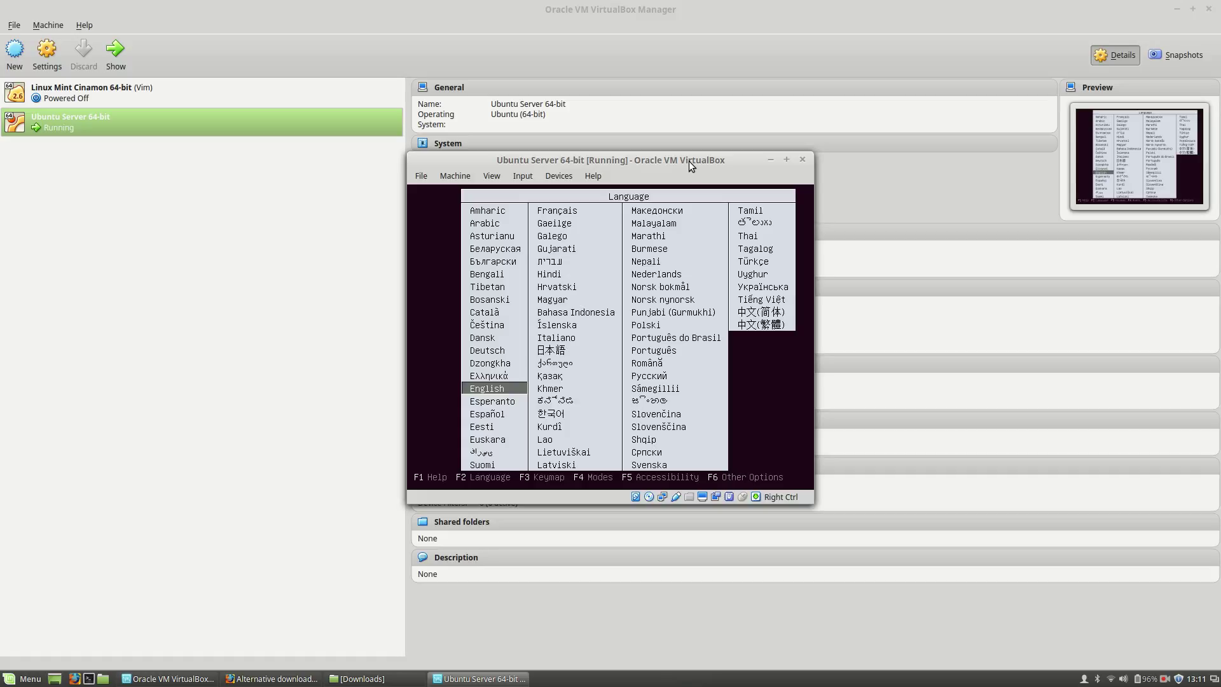
Step: Accept English in the boot menu and launch Install Ubuntu Server
key("Return")
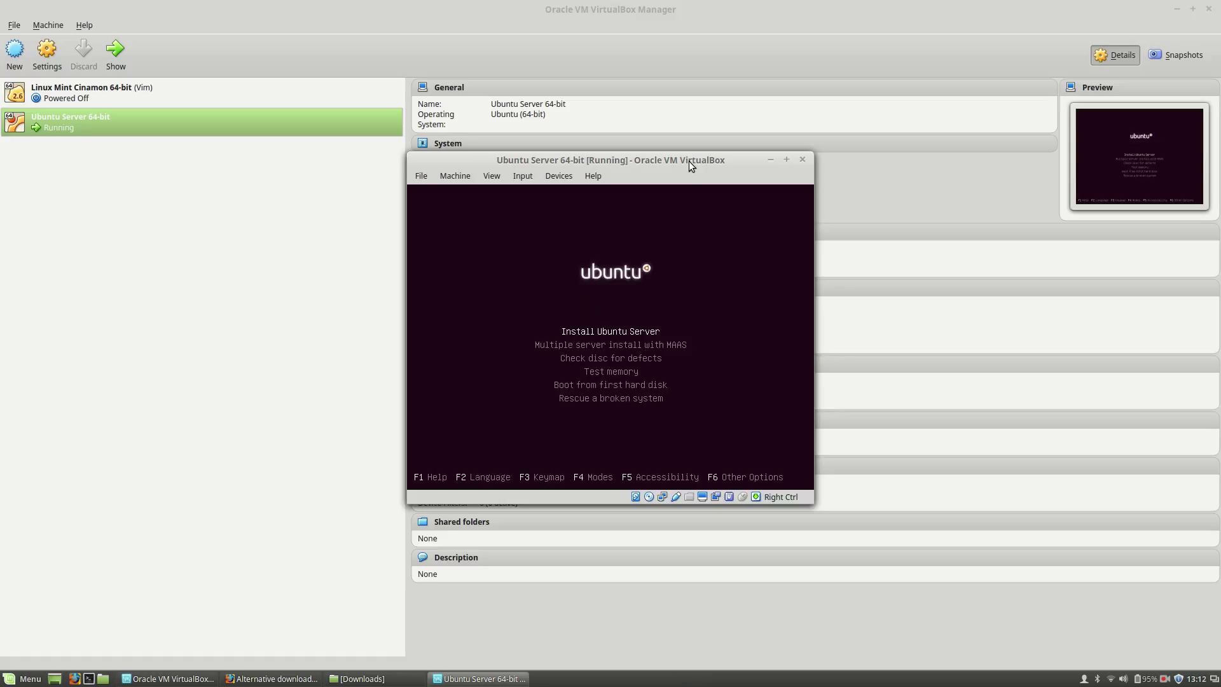
key("Return")
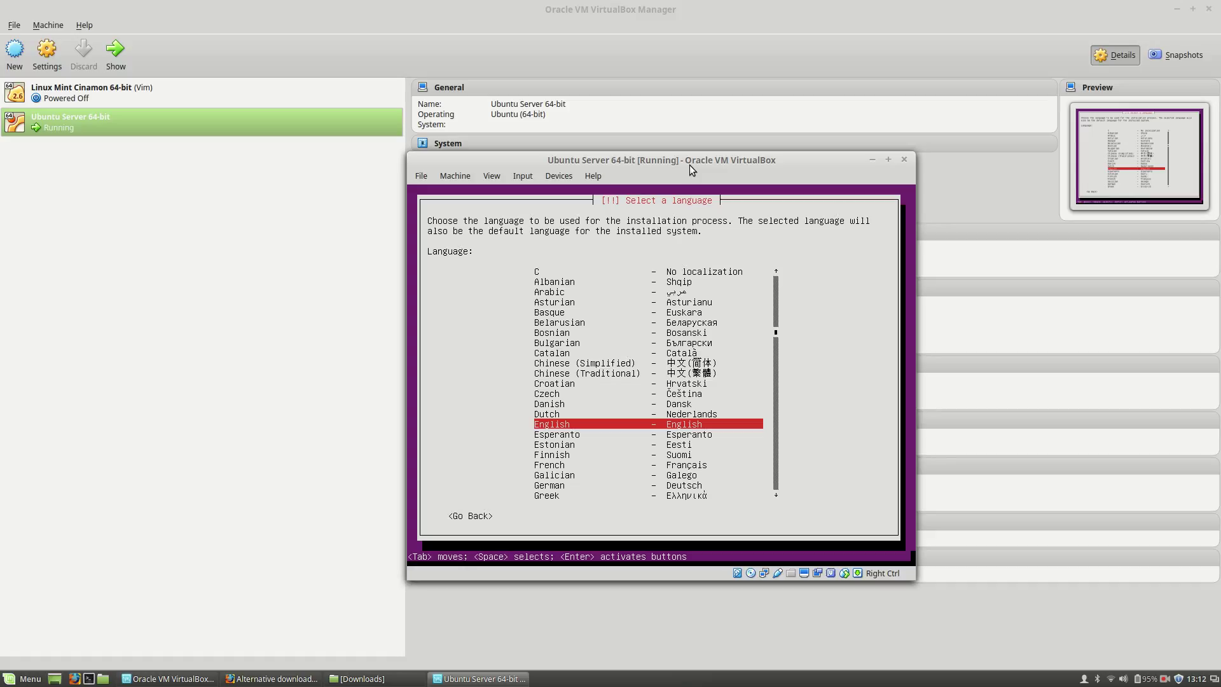
Step: Confirm English at the installer's Select a language step
key("Return")
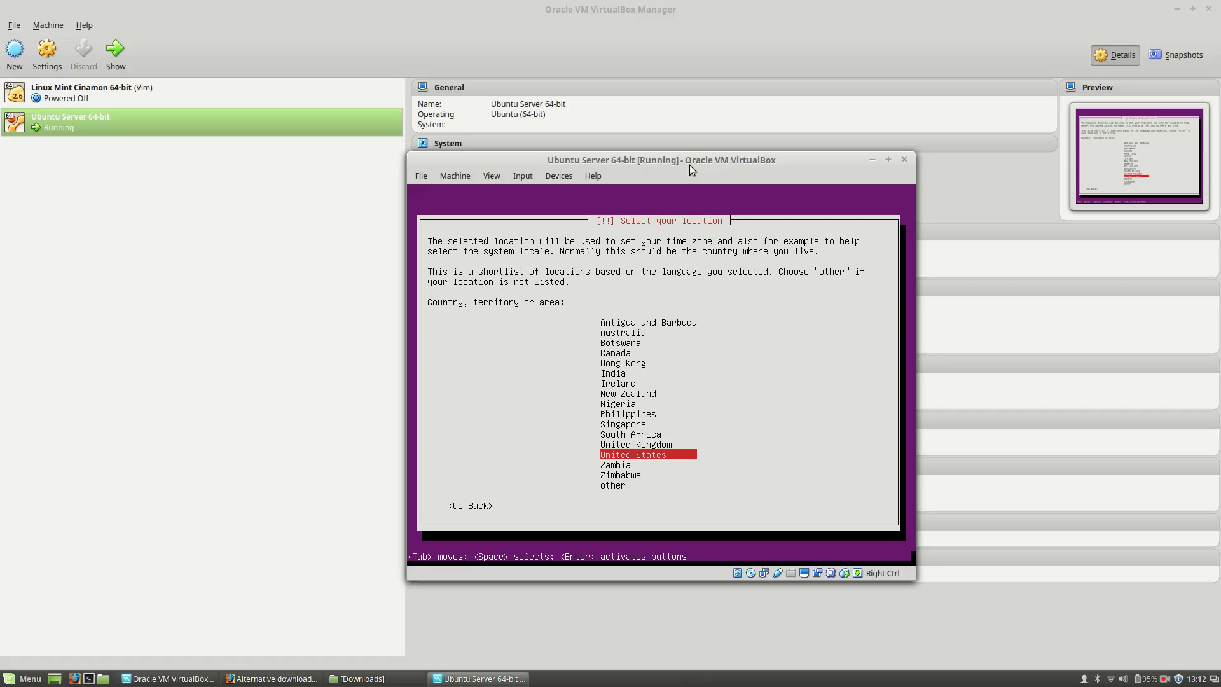
Step: Choose 'other', then Europe, then Romania as the installer's location
key("Down")
key("Down")
key("Down")
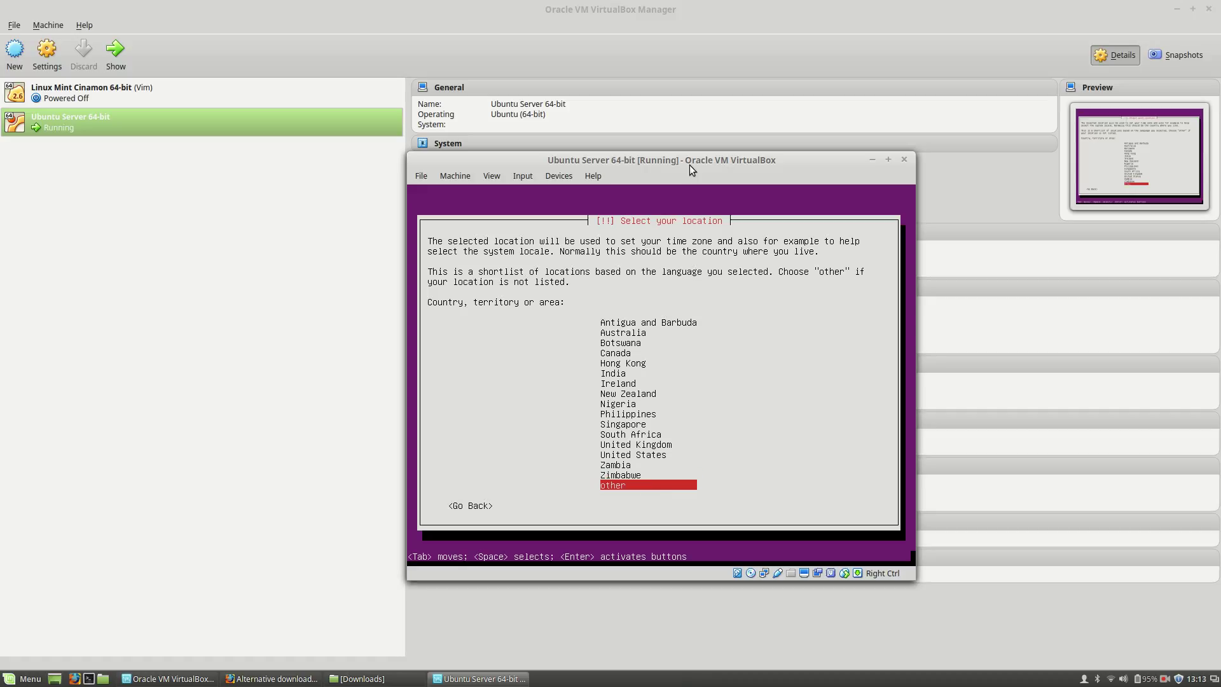
key("Up")
key("Up")
key("Down")
key("Down")
key("Return")
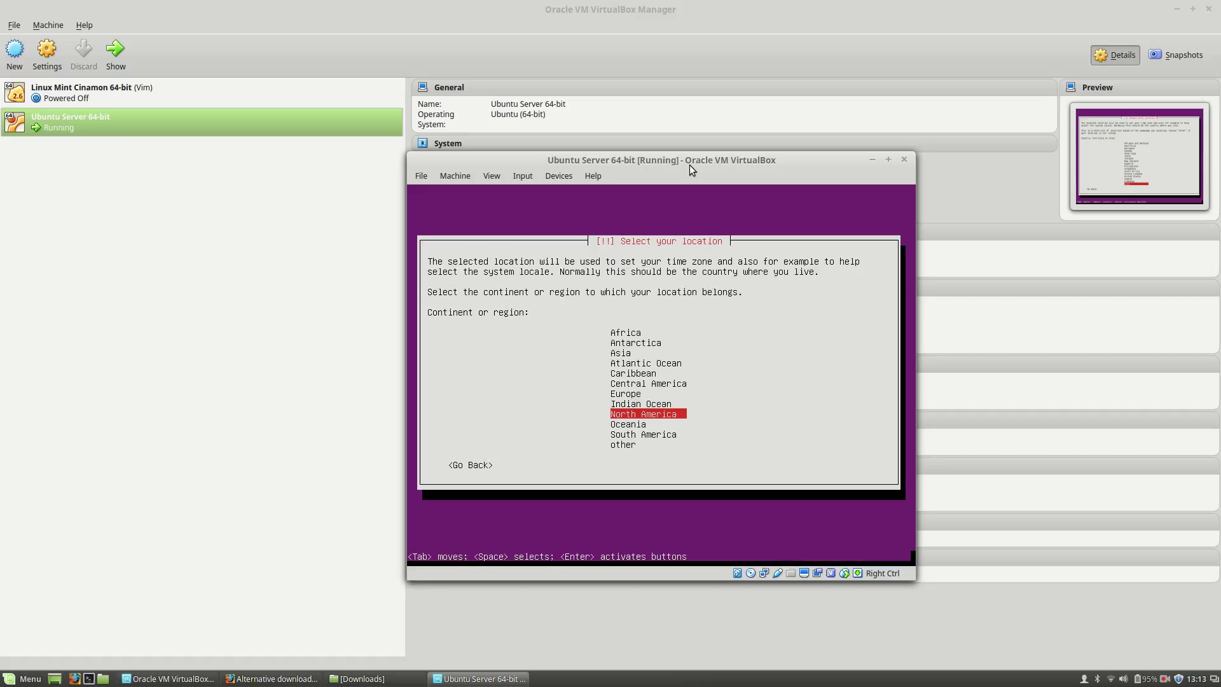
key("Up")
key("Up")
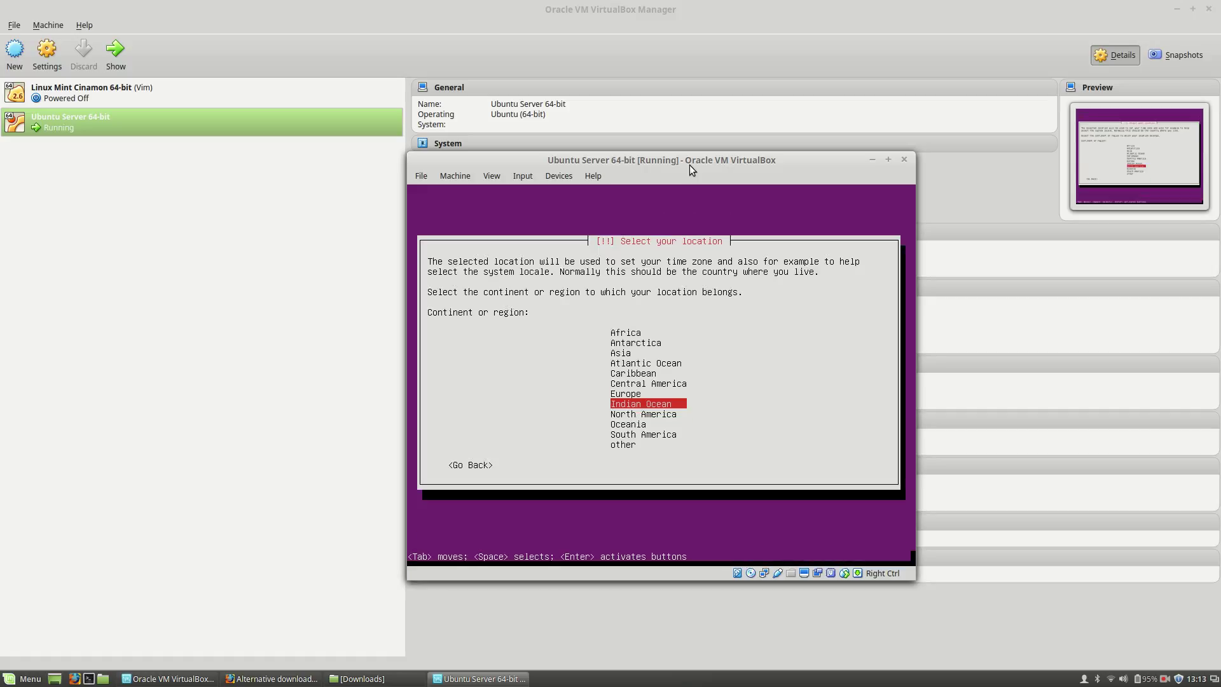
key("Return")
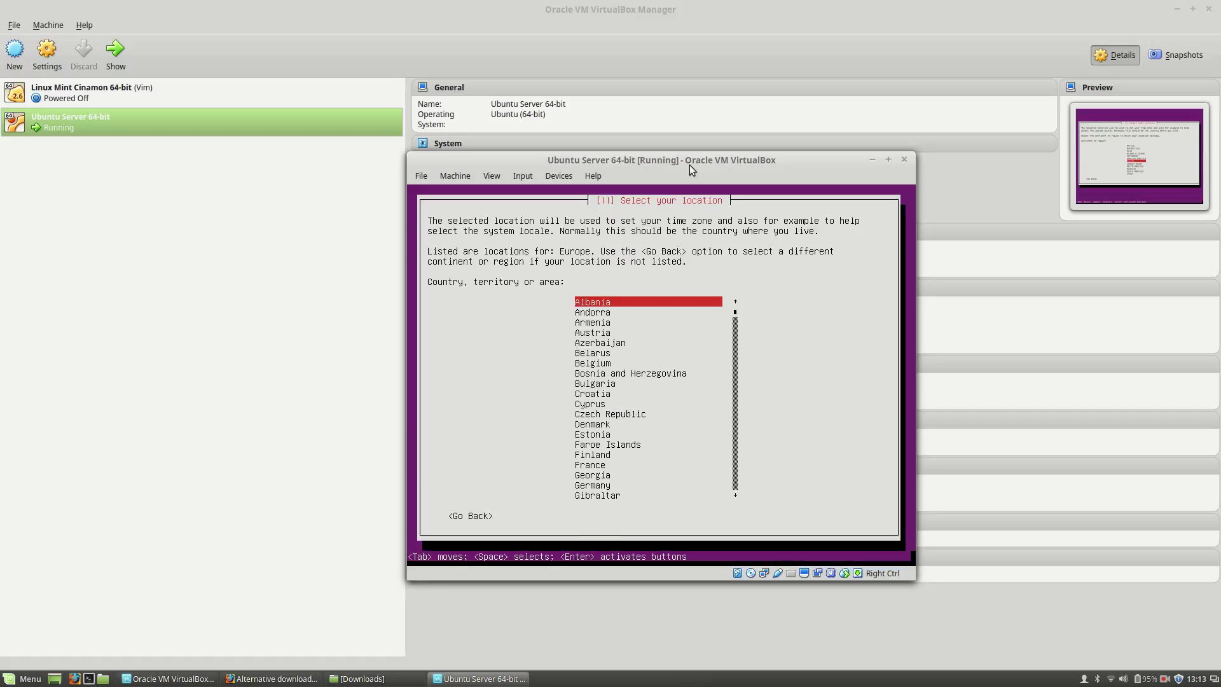
key("Down")
key("Down")
key("Down")
key("Down")
key("Down")
key("Down")
key("Down")
key("Down")
key("Down")
key("Down")
key("Down")
key("Down")
key("Down")
key("Down")
key("Down")
key("Down")
key("Down")
key("Down")
key("Down")
key("Down")
key("Down")
key("Down")
key("Down")
key("Down")
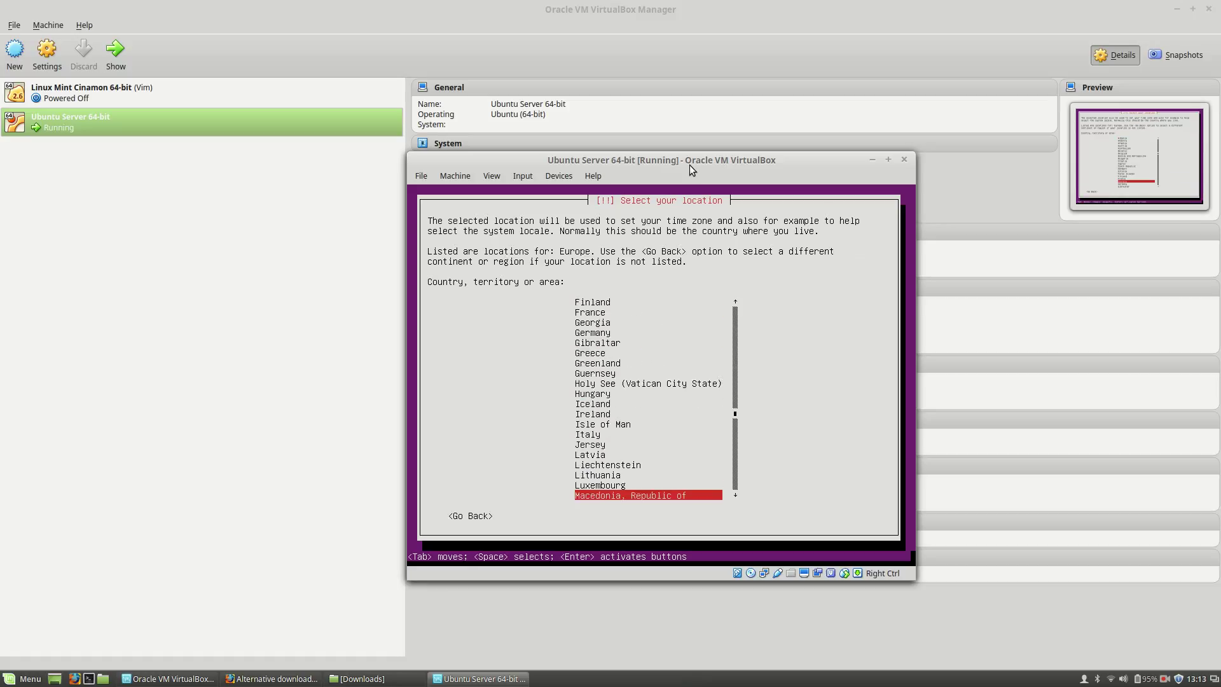
key("Up")
key("Up")
key("Up")
key("Up")
key("Up")
key("Up")
key("Up")
key("Up")
key("Up")
key("Down")
key("Down")
key("Down")
key("Down")
key("Down")
key("Down")
key("Down")
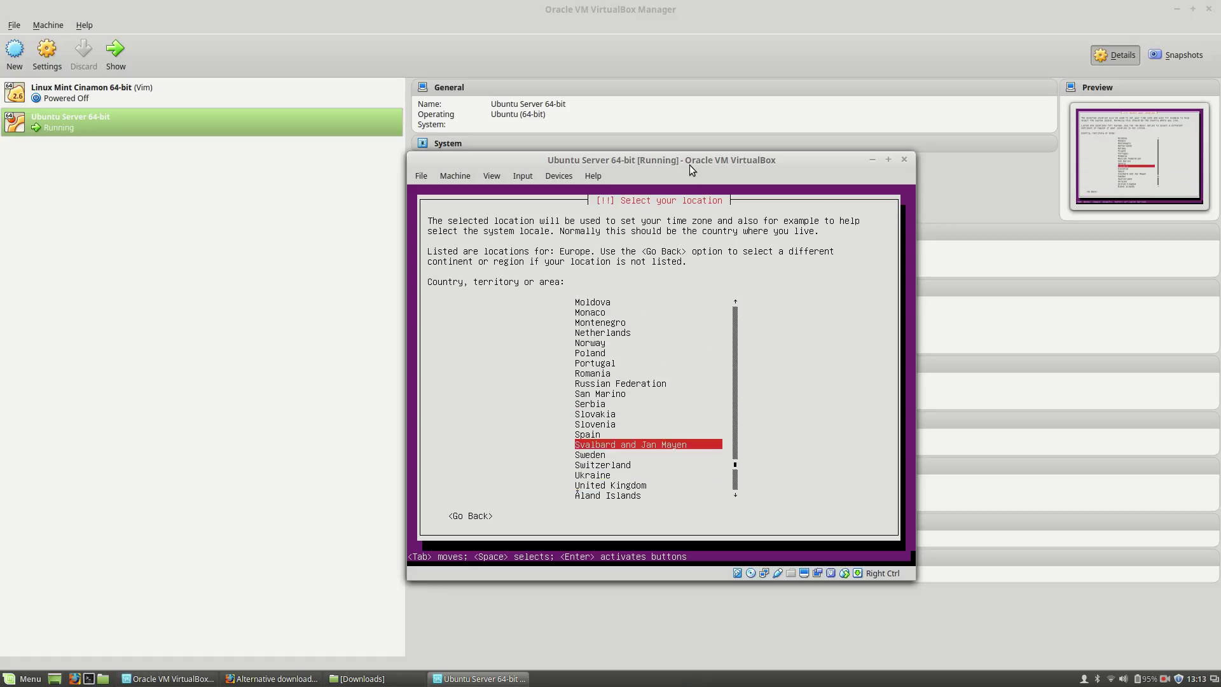
key("Down")
key("Down")
key("Up")
key("Up")
key("Up")
key("Up")
key("Up")
key("Up")
key("Up")
key("Up")
key("Up")
key("Up")
key("Up")
key("Up")
key("Up")
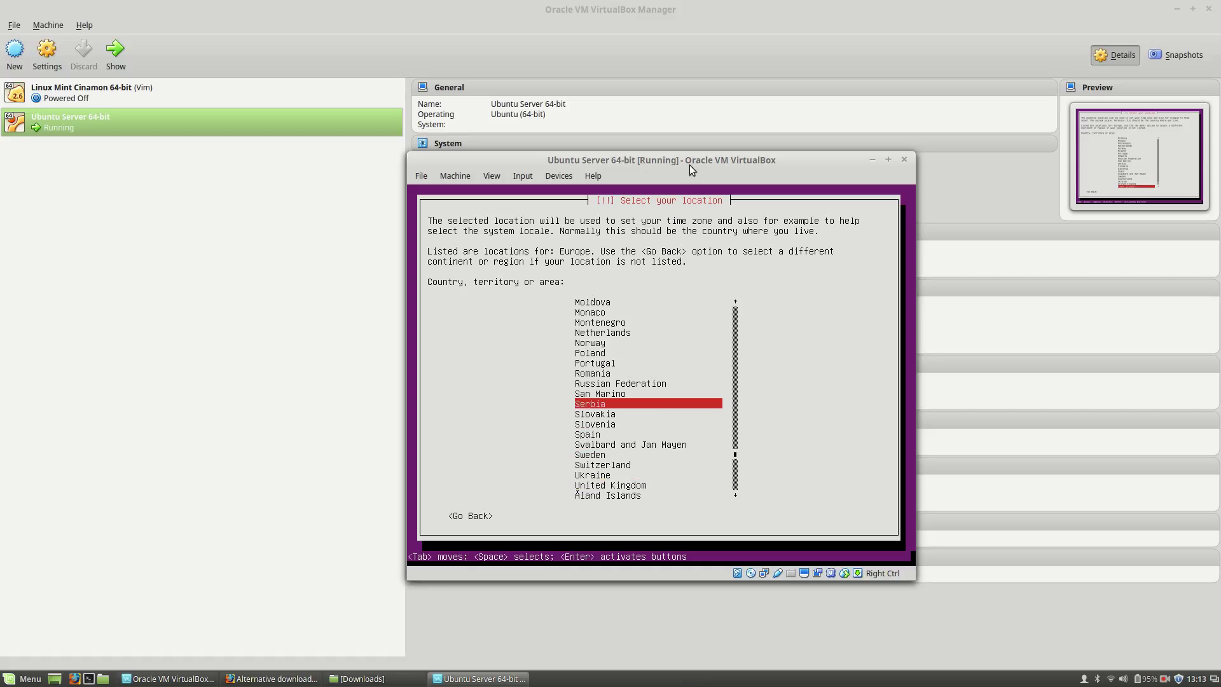
key("Down")
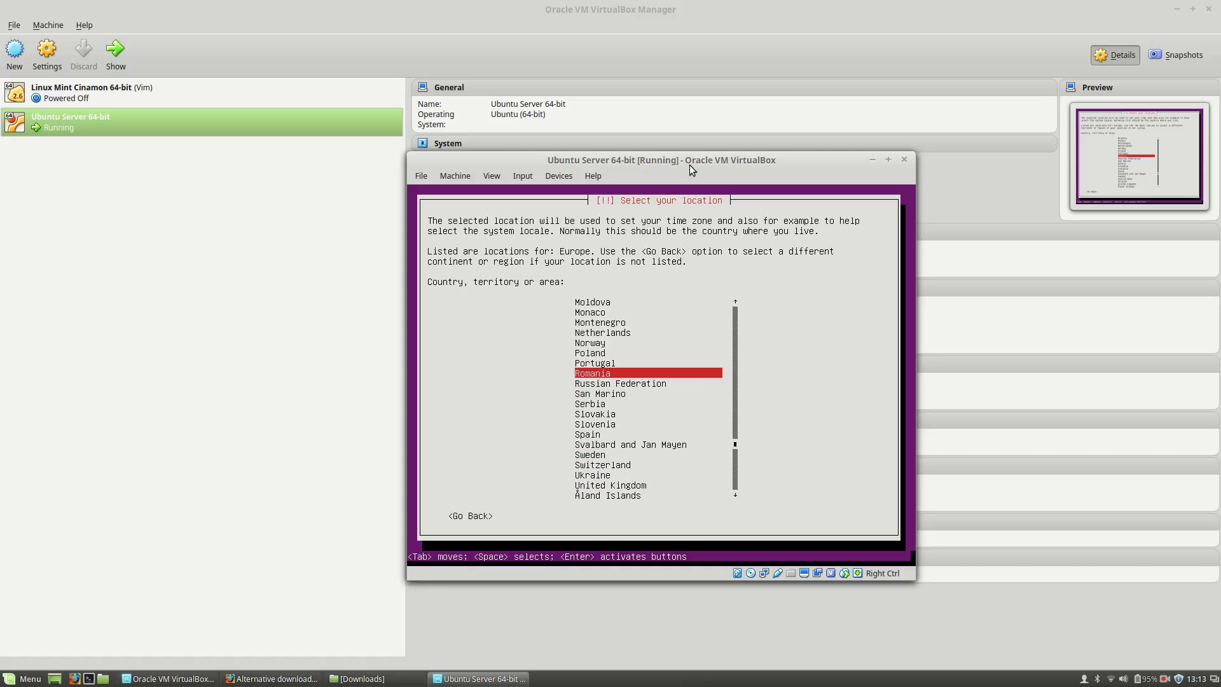
key("Return")
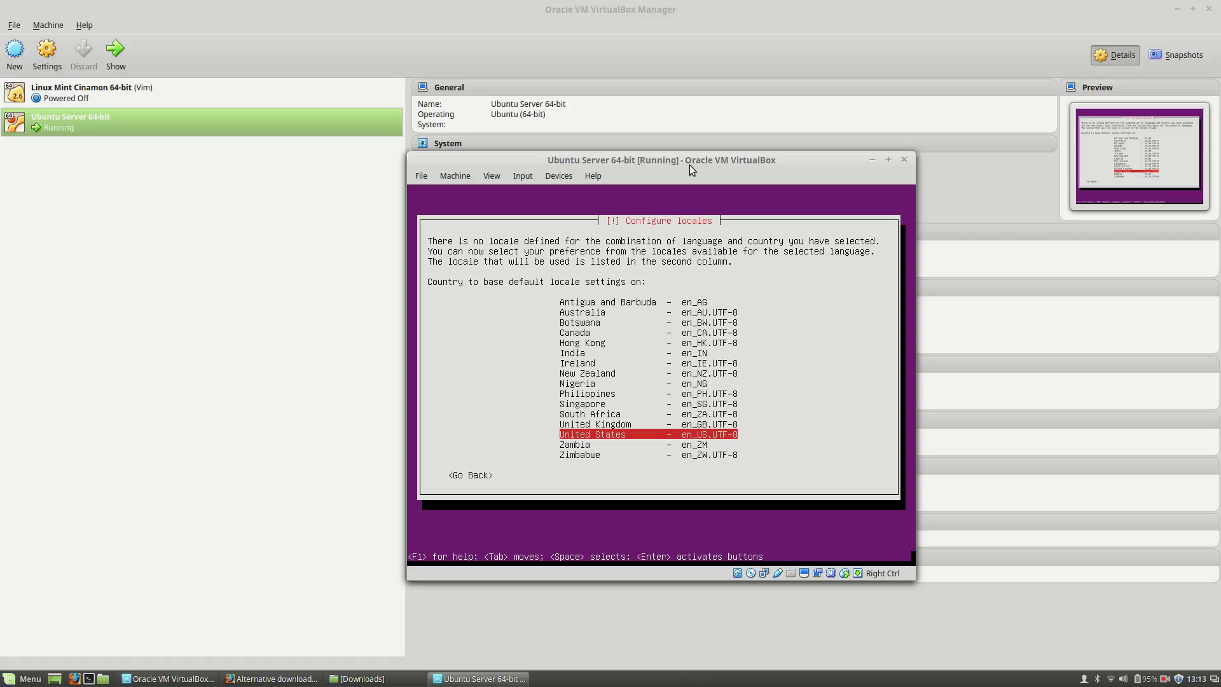
Step: Keep the United States locale, run keyboard detection and accept the detected 'us' layout
key("Return")
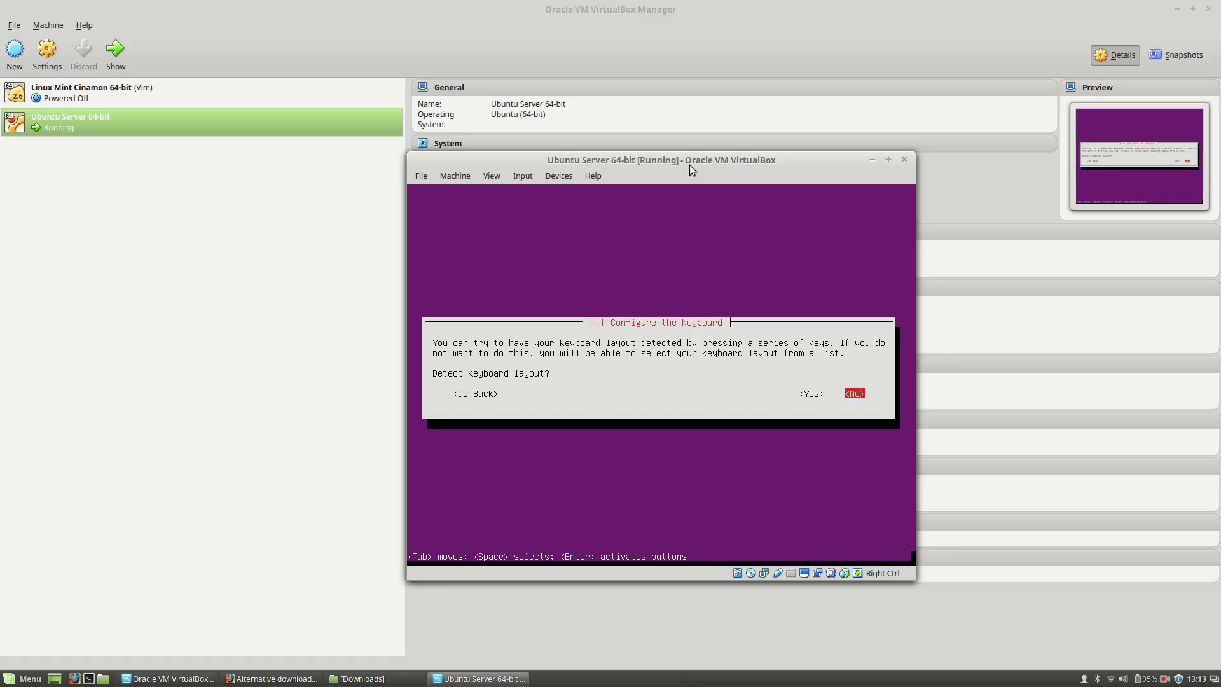
key("Left")
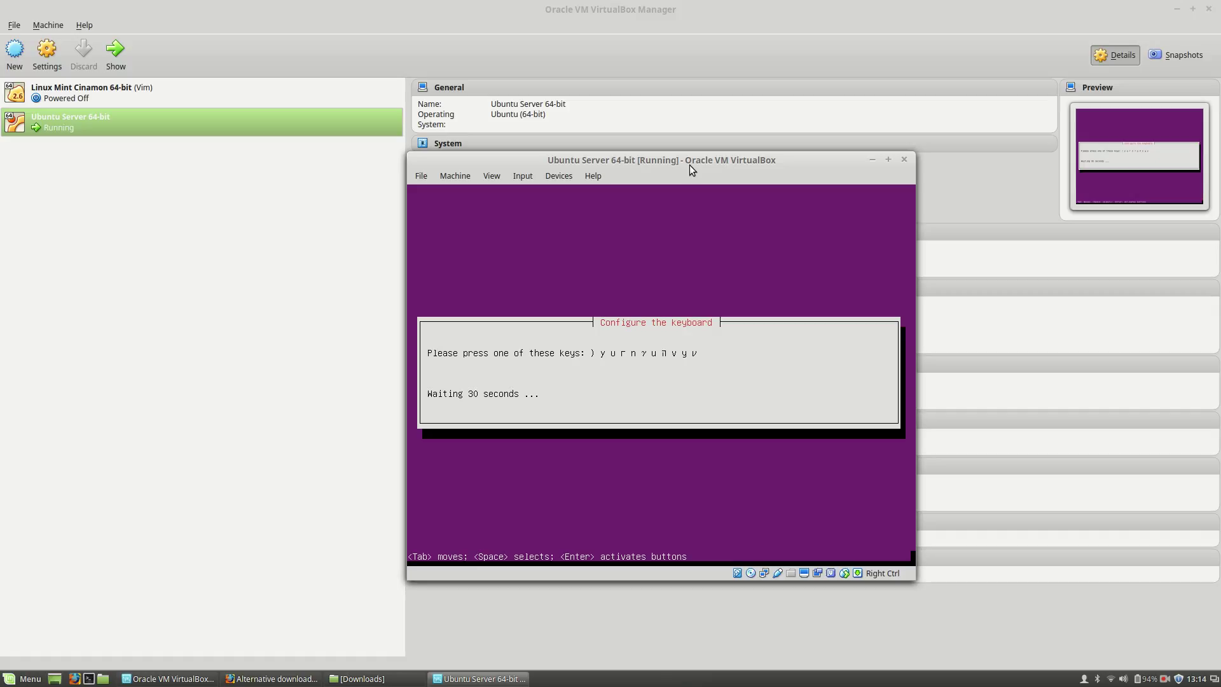
key("shift")
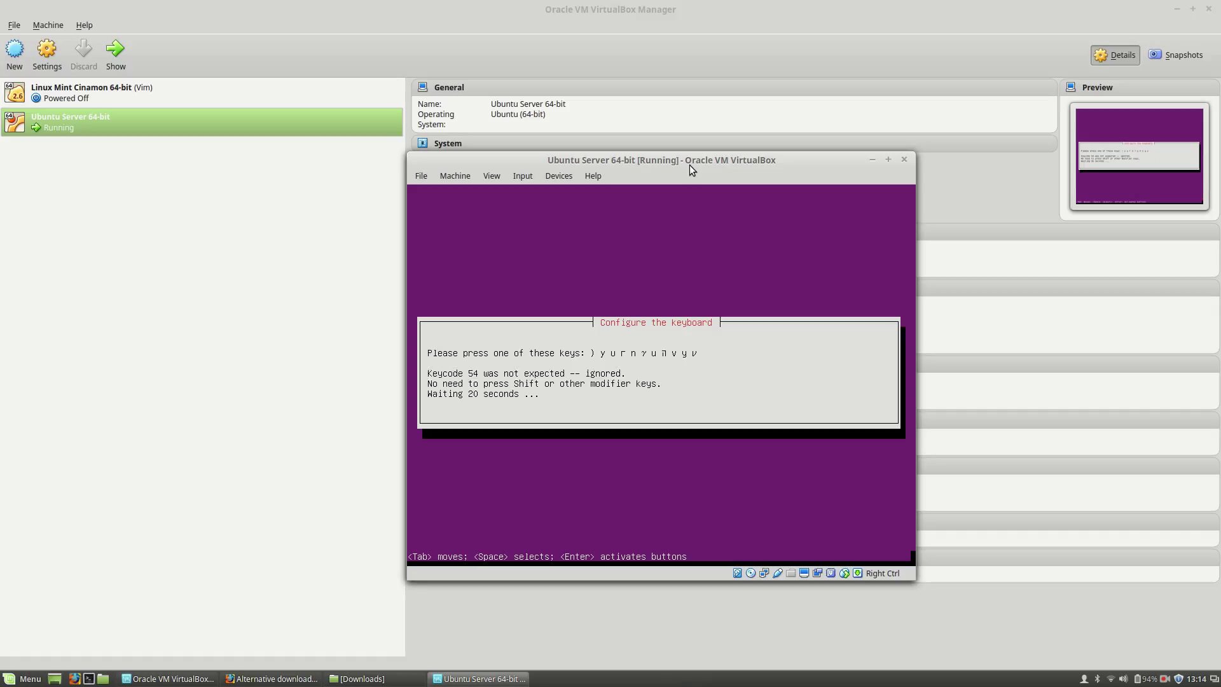
key("0")
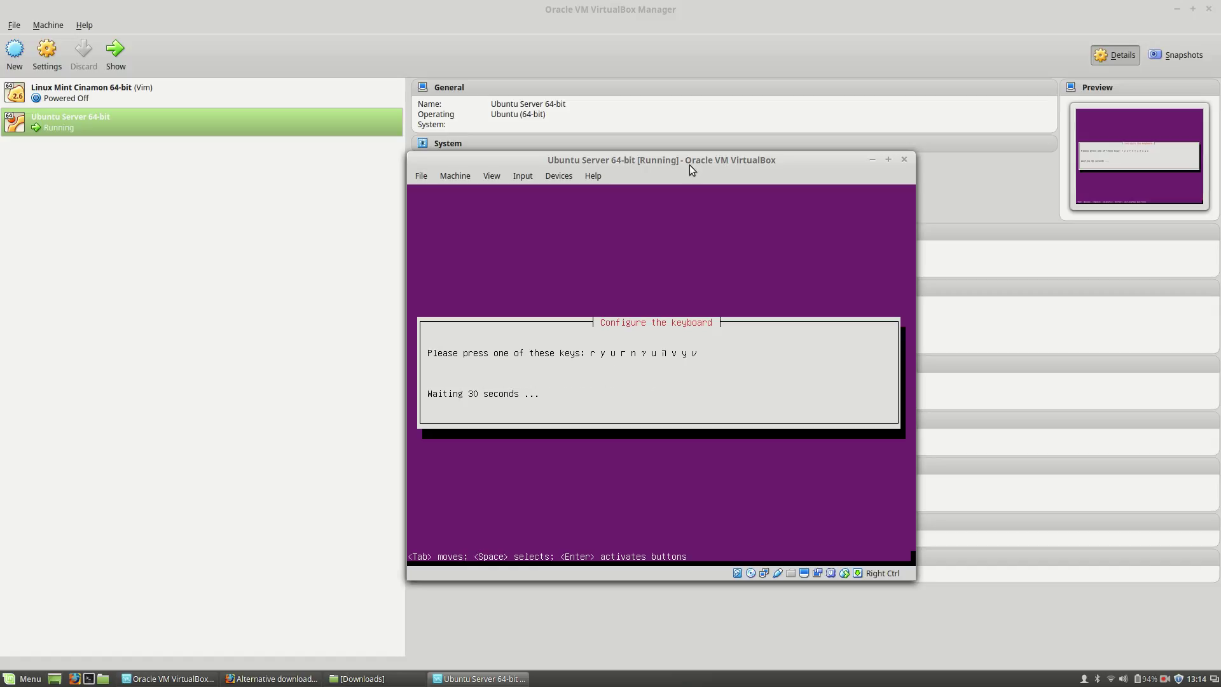
key("r")
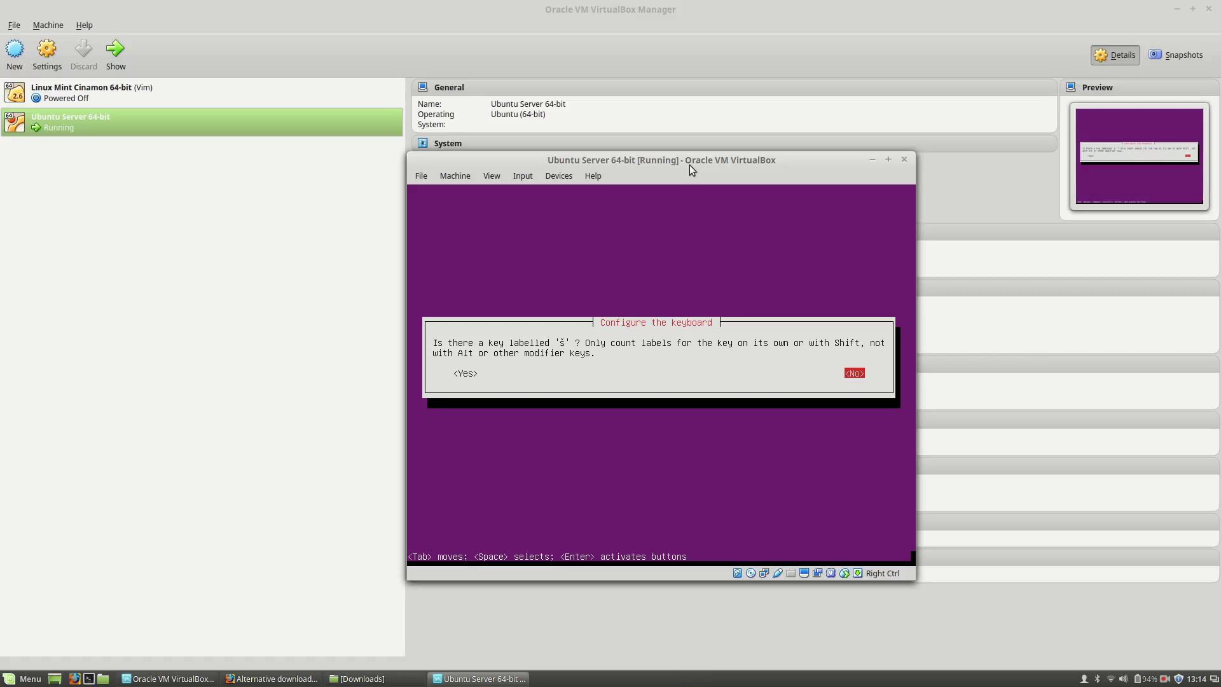
key("Return")
key("Return")
key("Return")
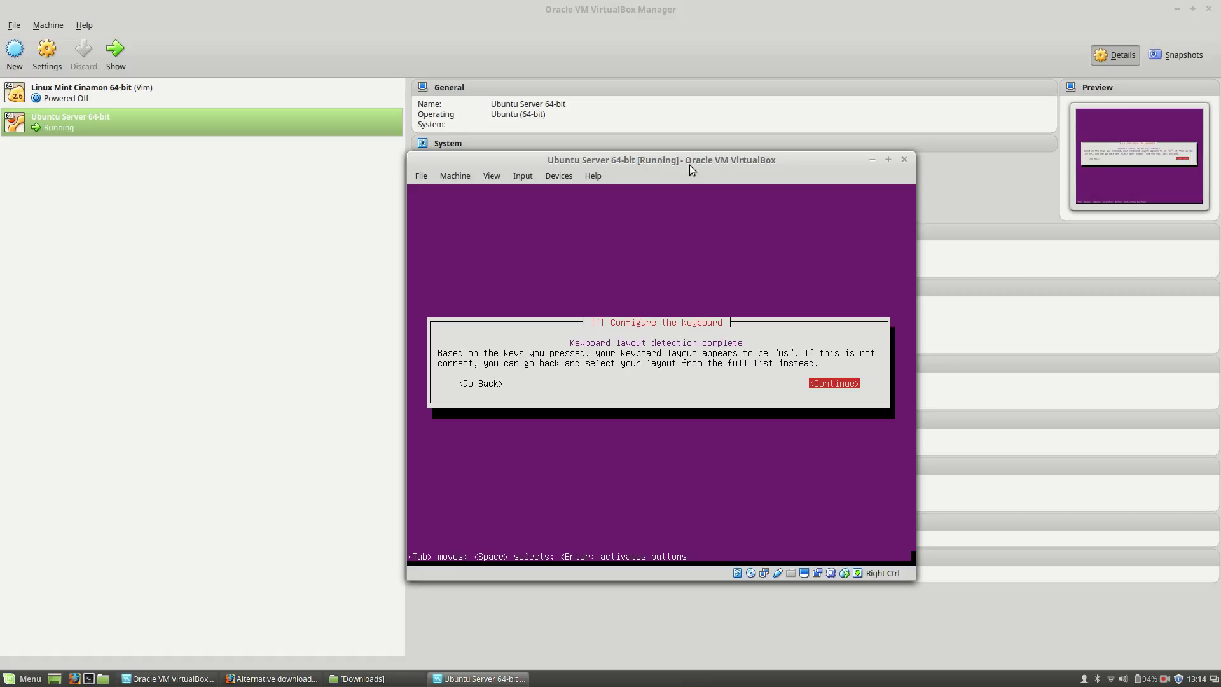
key("Return")
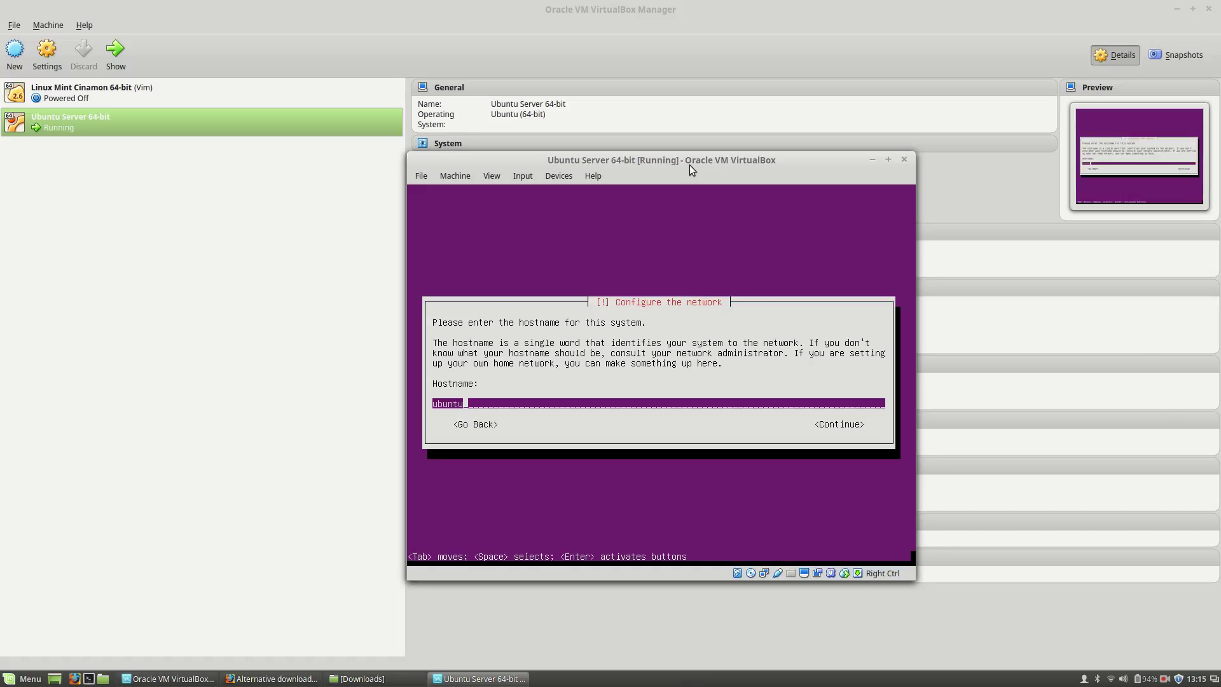
Step: Replace the suggested hostname 'ubuntu' with 'UbuntuVM' and continue
key("BackSpace")
key("BackSpace")
key("BackSpace")
key("BackSpace")
key("BackSpace")
key("BackSpace")
type("user")
key("BackSpace")
key("BackSpace")
key("BackSpace")
key("BackSpace")
type("UbuntuVM")
key("Tab")
key("Return")
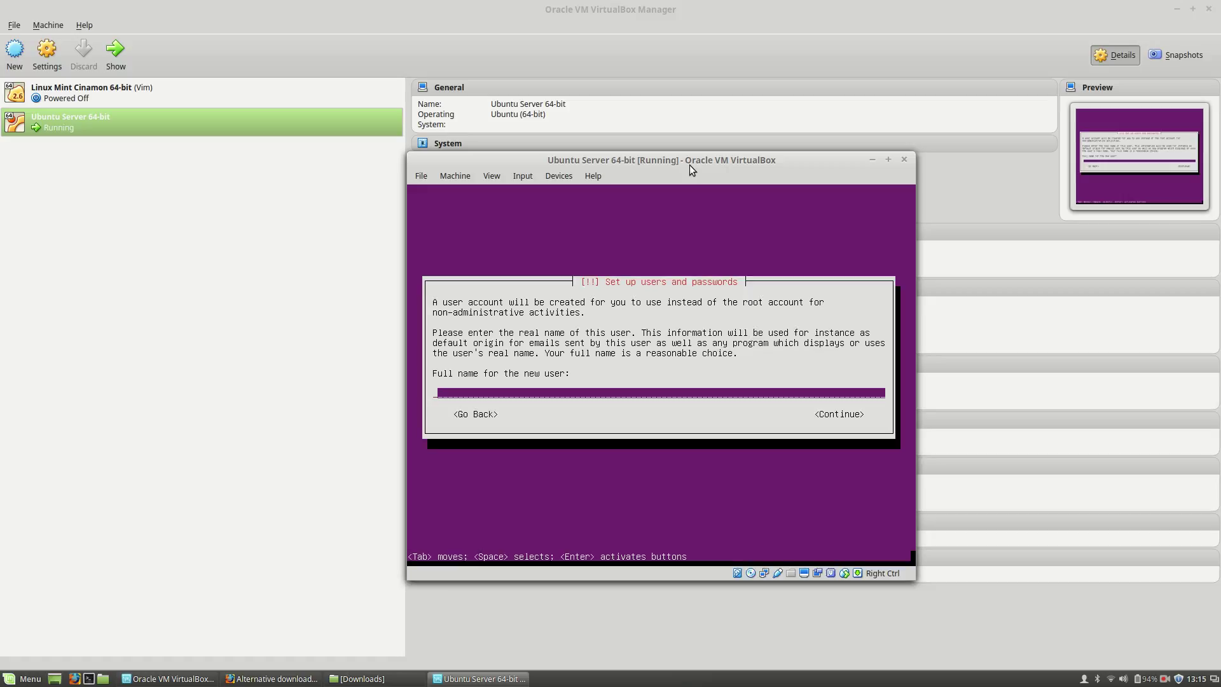
Step: Type the new user's full name and keep the prefilled username
key("Tab")
key("Tab")
key("Tab")
key("Tab")
key("Tab")
key("Tab")
key("Tab")
key("Tab")
key("Tab")
key("Tab")
key("Tab")
key("Tab")
key("Tab")
key("Tab")
key("Tab")
type("Liviu Balan")
key("Tab")
key("Tab")
key("Tab")
key("Tab")
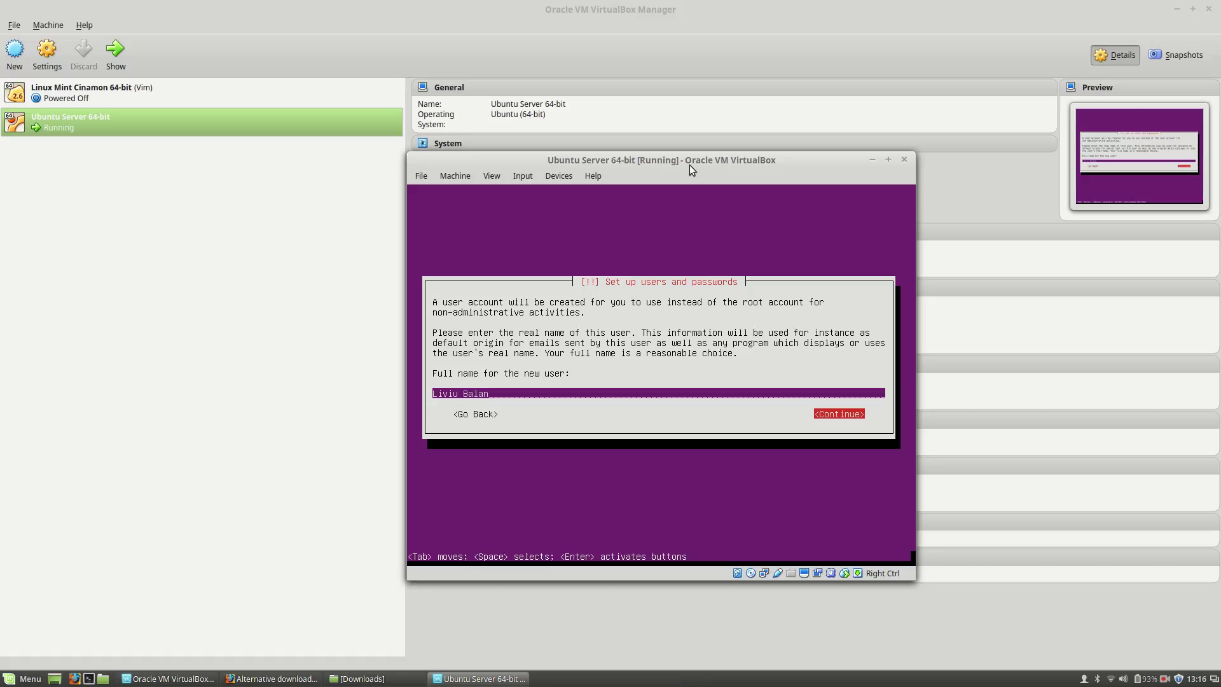
key("Return")
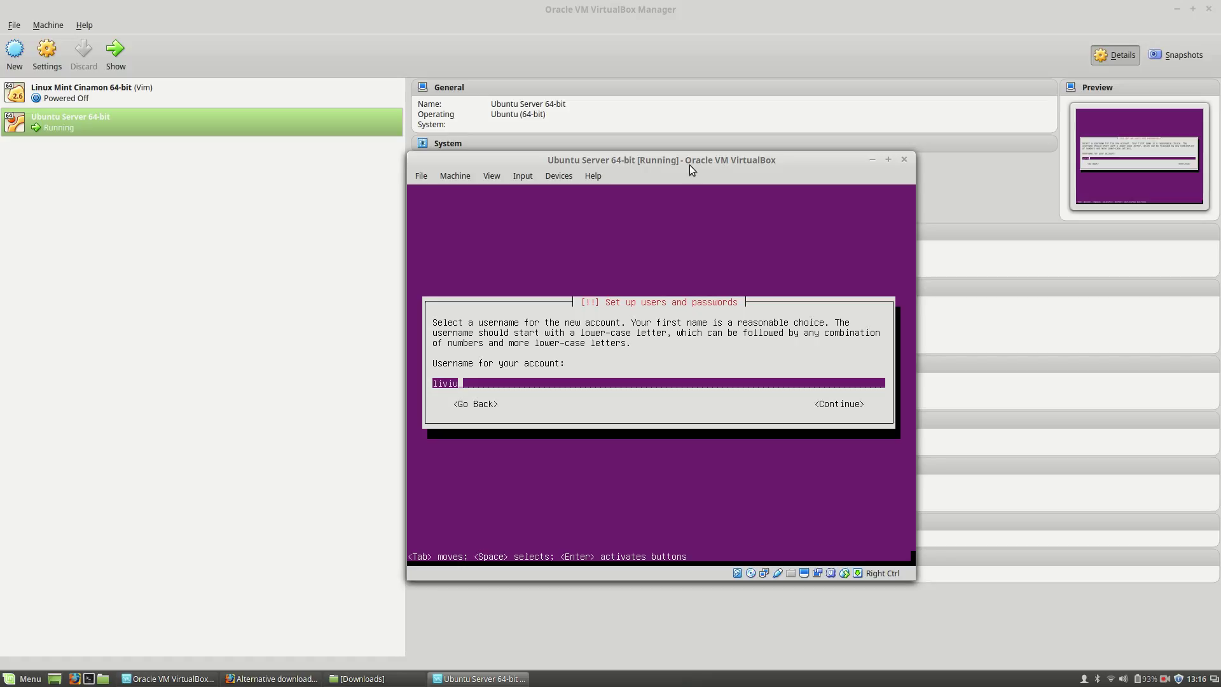
key("Tab")
key("Return")
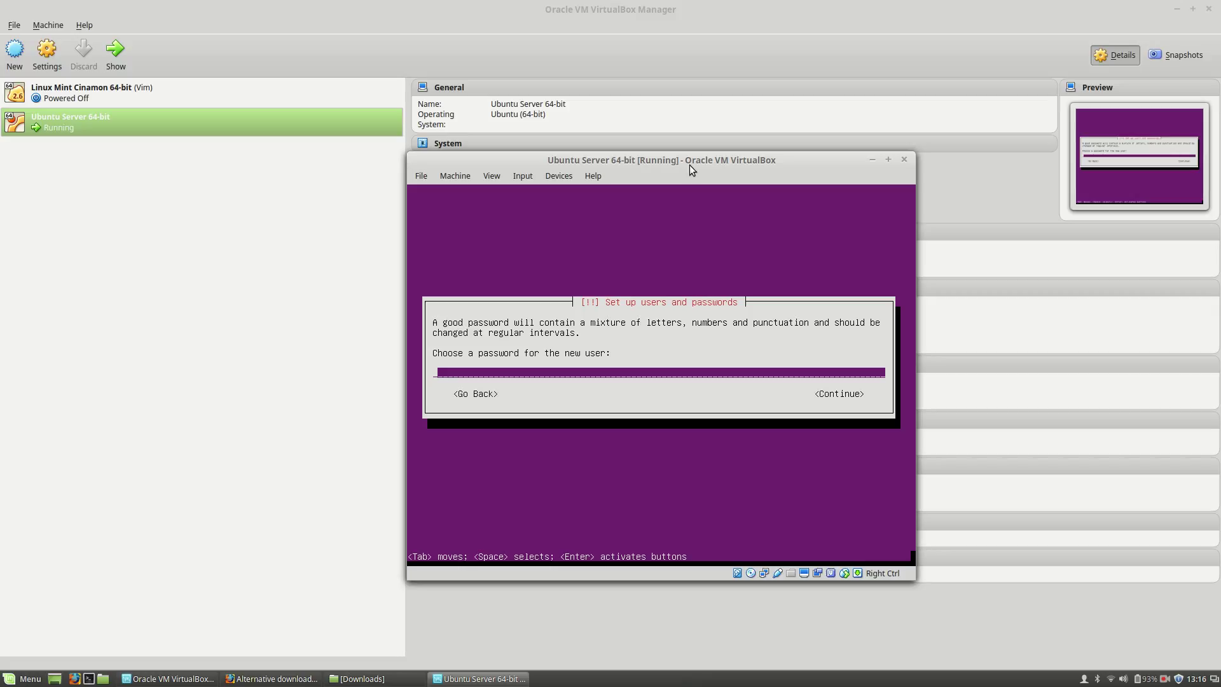
Step: Enter and re-enter the user's password, then choose Yes to keep the weak password
type("******")
key("Tab")
key("Return")
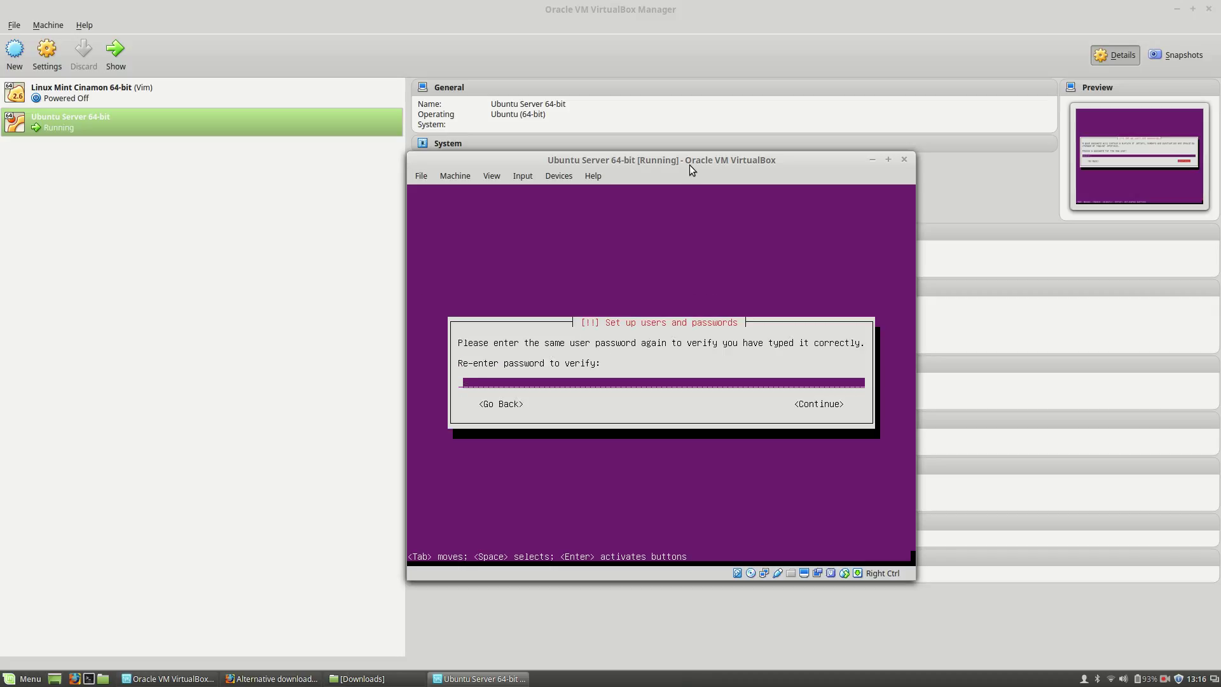
type("******")
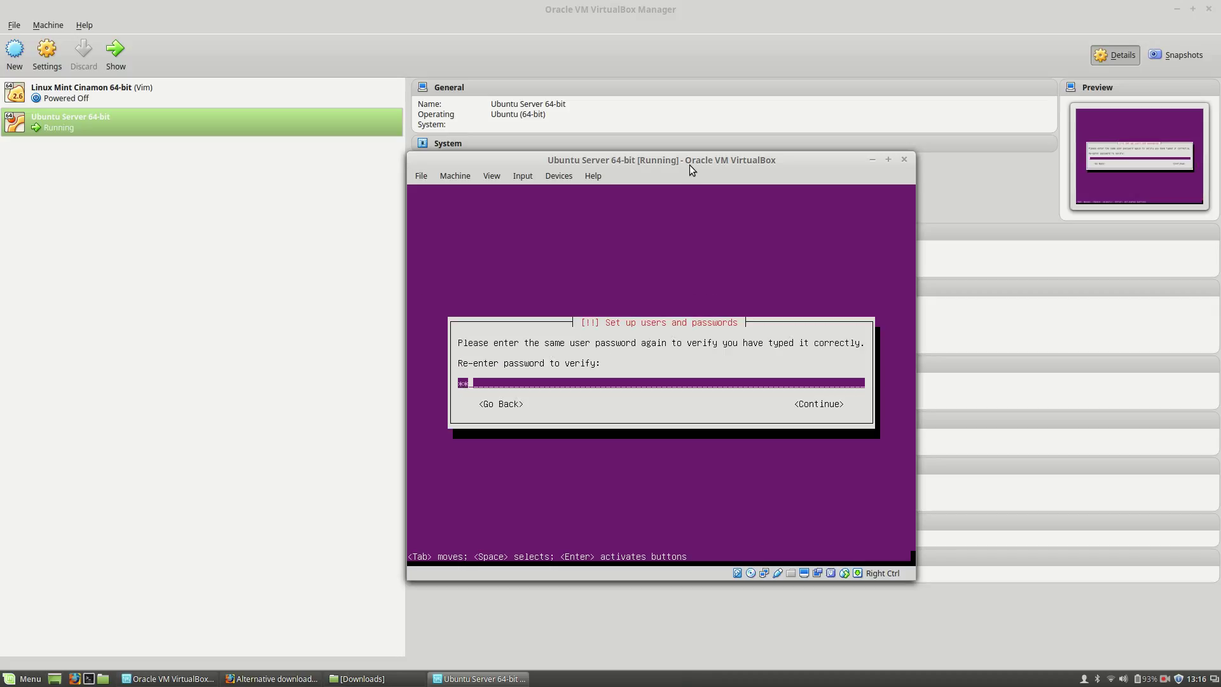
key("Tab")
key("Return")
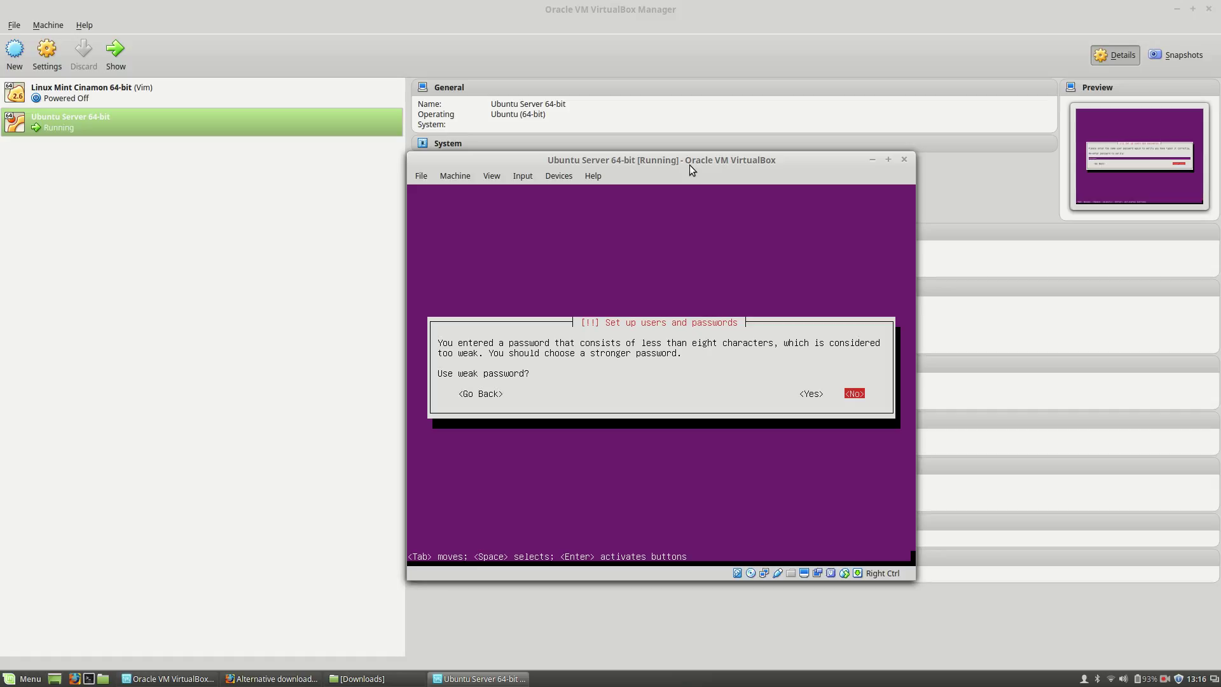
key("Left")
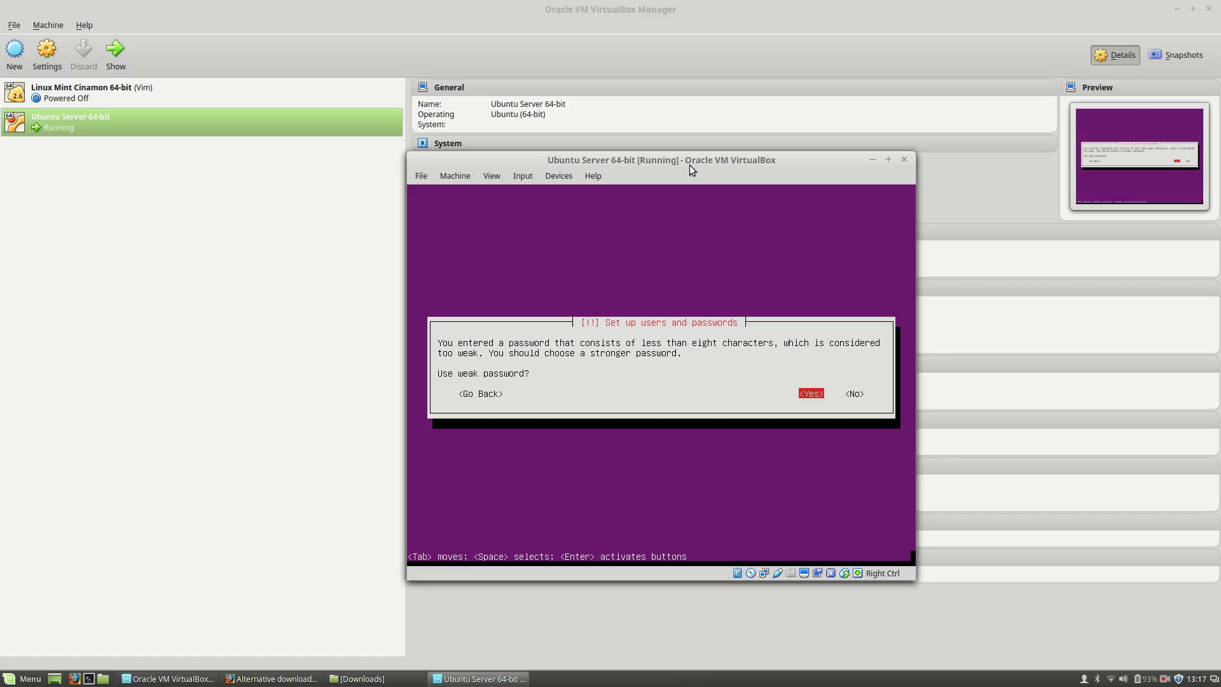
key("Return")
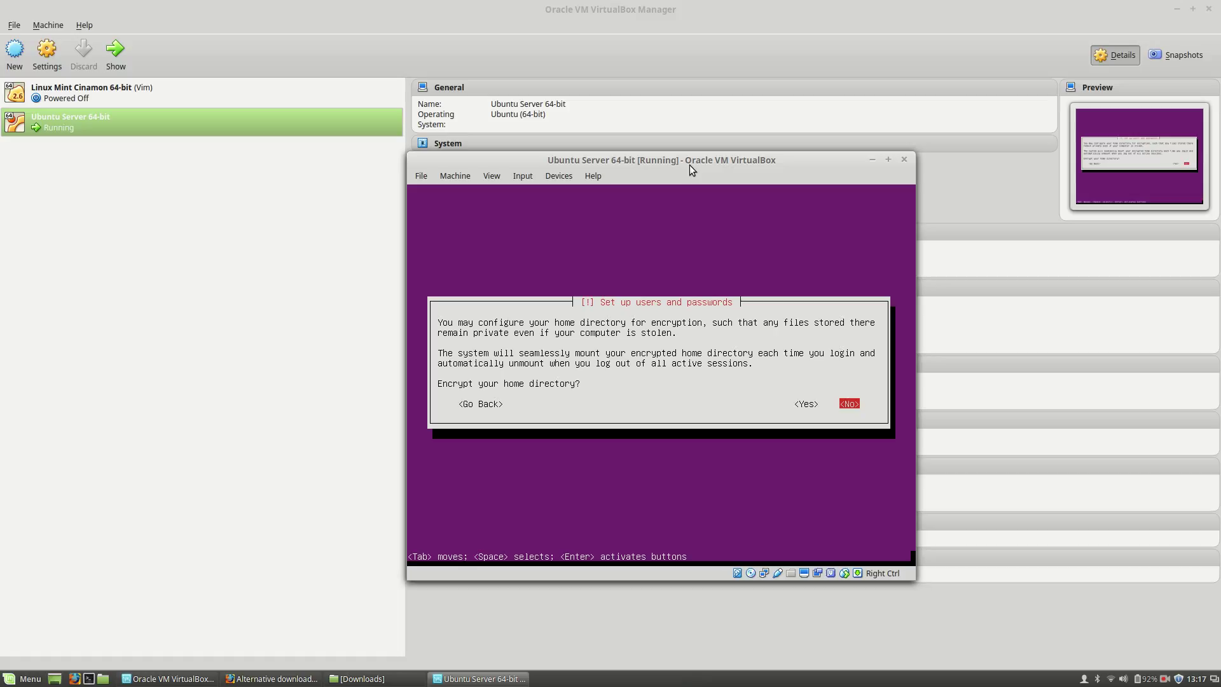
Step: Decline home directory encryption and accept the Europe/Bucharest time zone
key("Return")
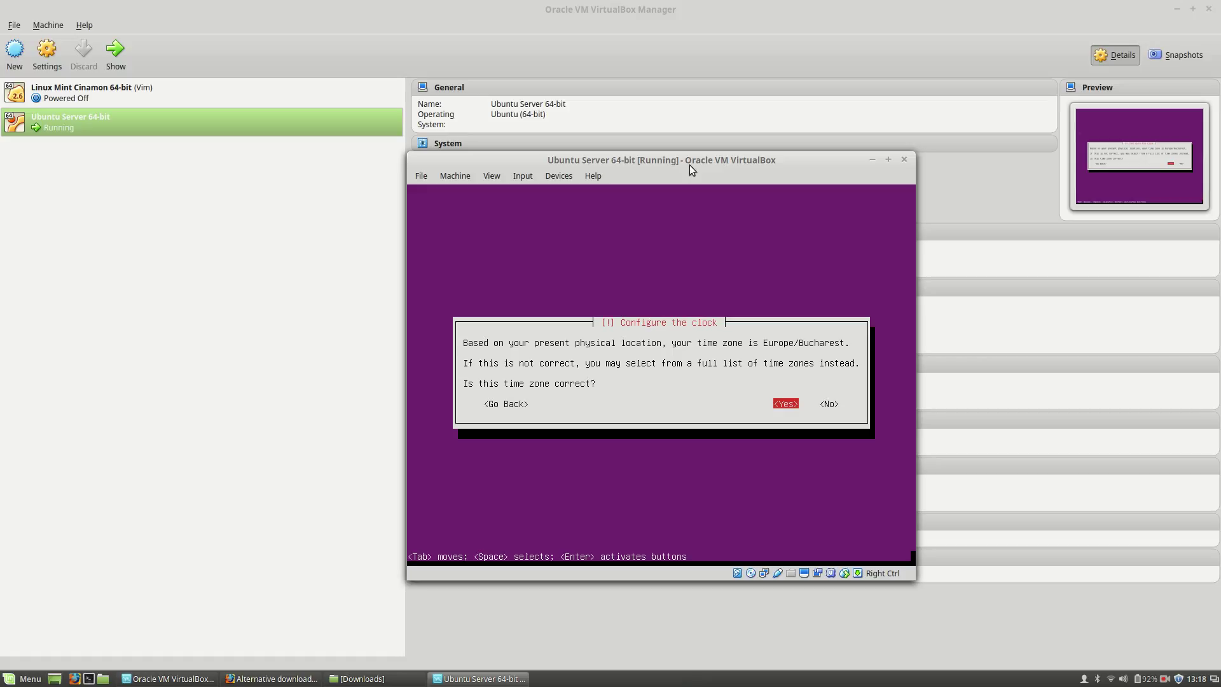
key("Return")
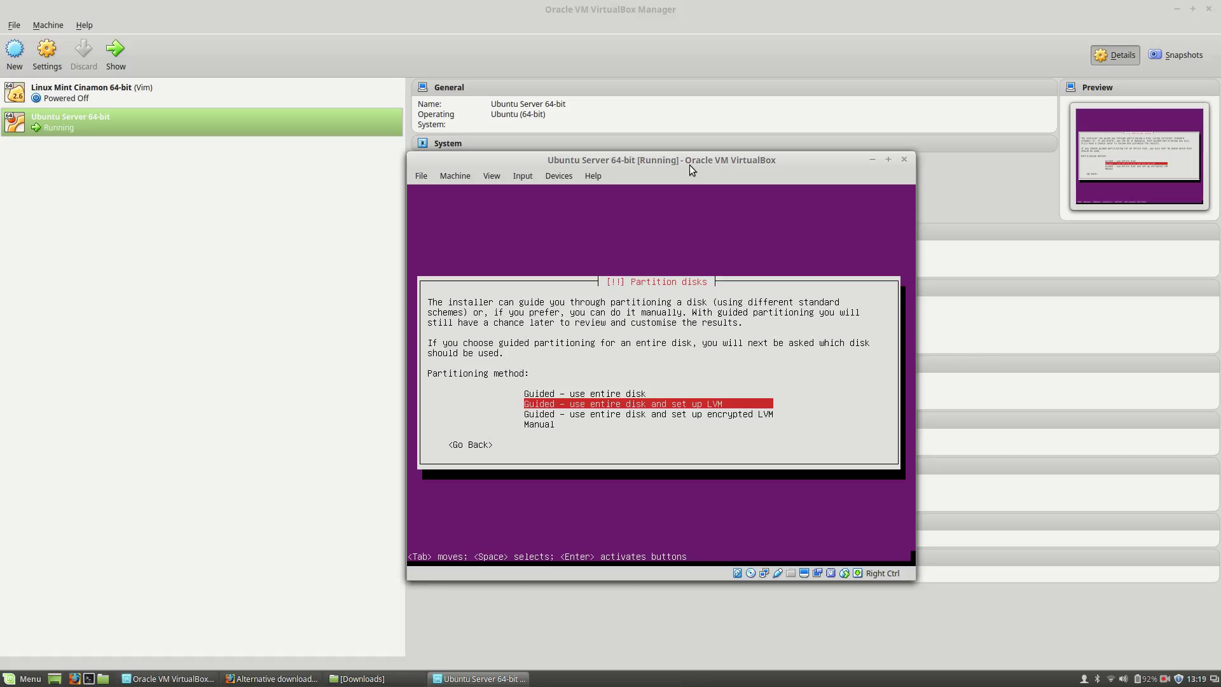
Step: Choose guided entire-disk LVM on the 21.5 GB sda disk, keep 21.2 GB, and write changes
key("Return")
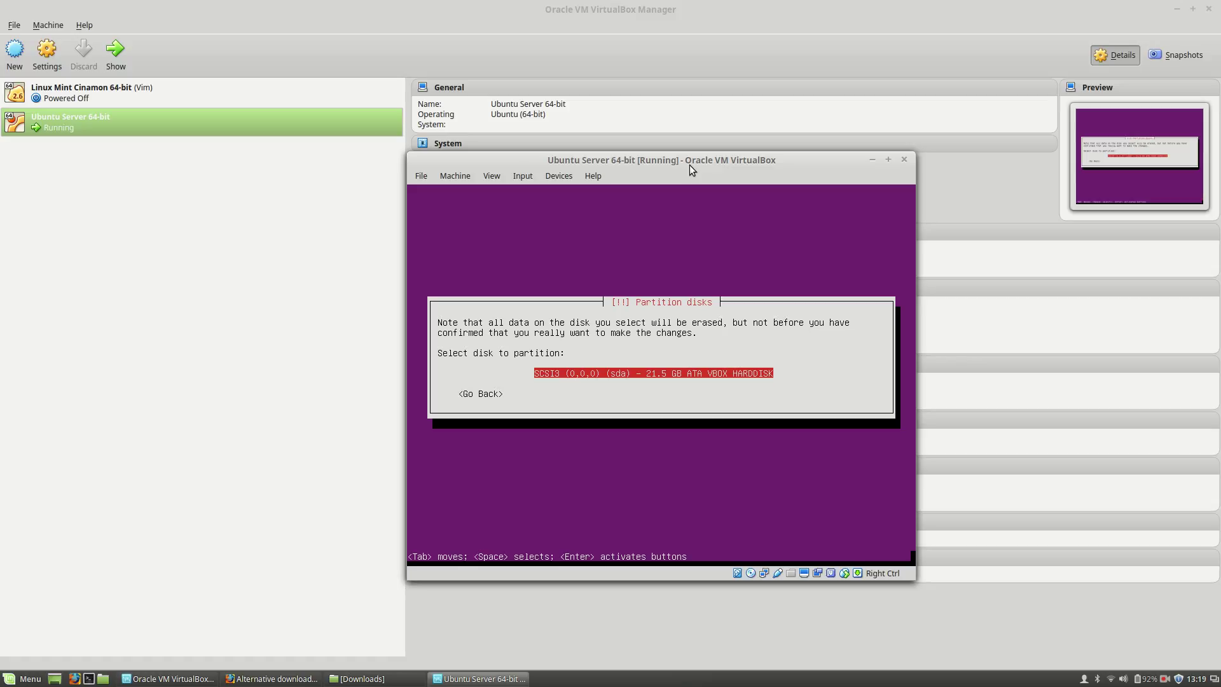
key("Return")
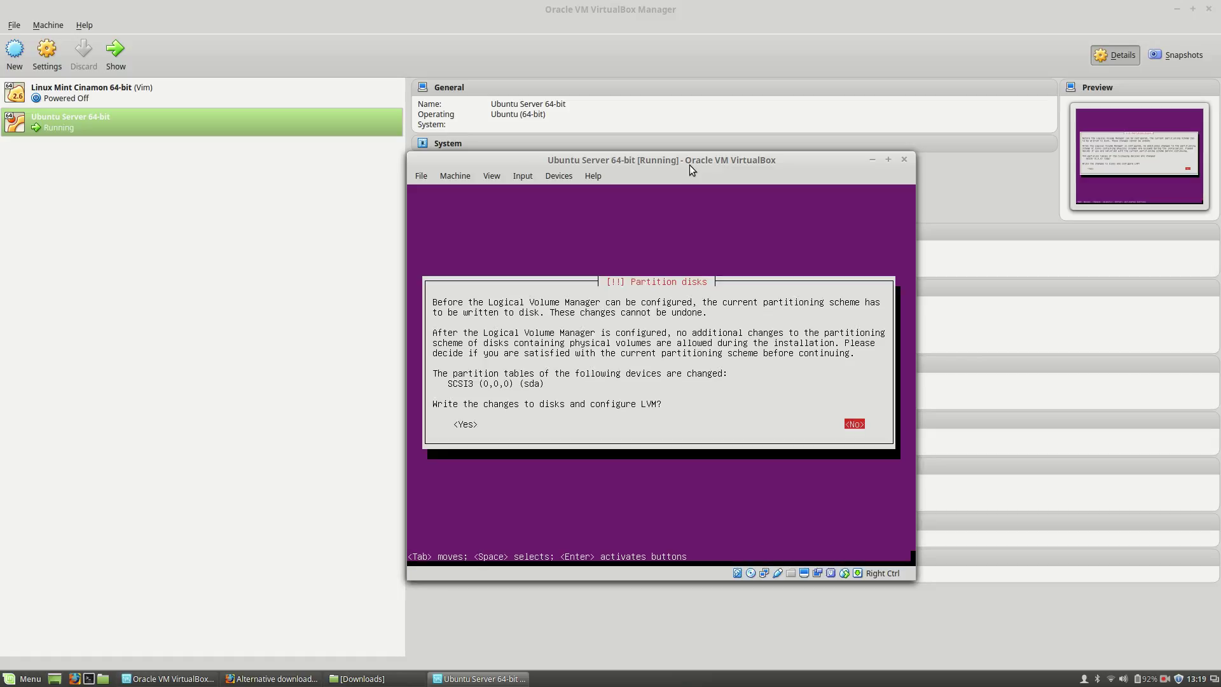
key("Left")
key("Return")
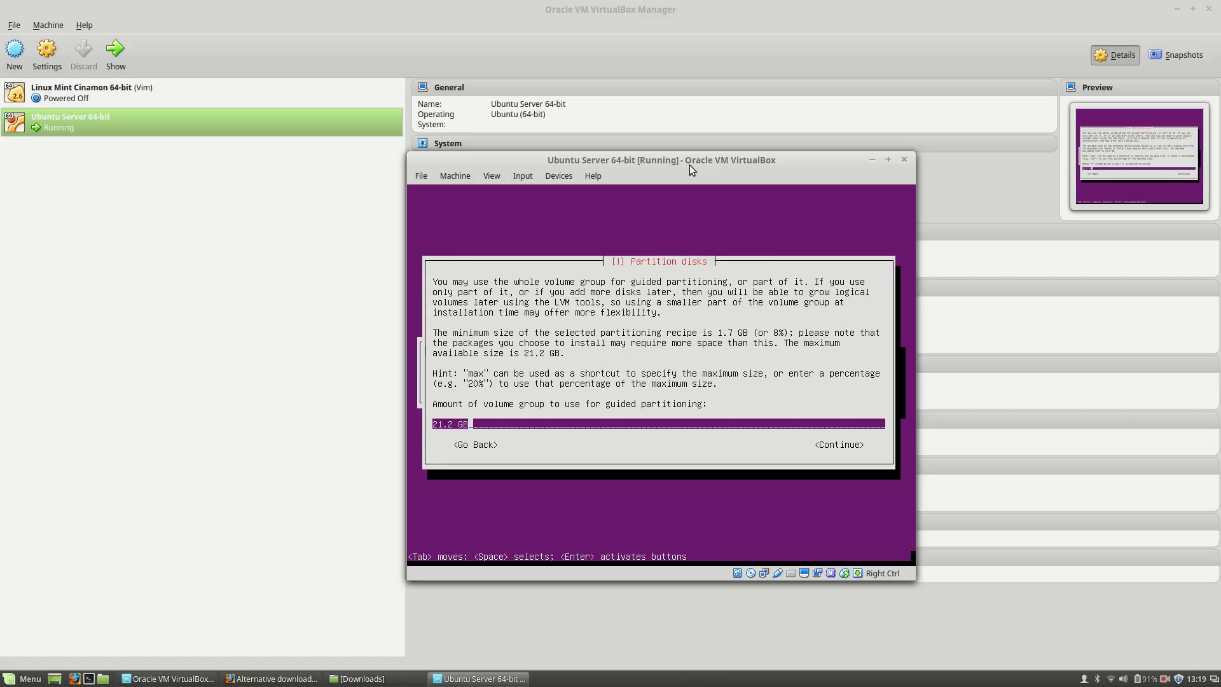
key("Tab")
key("Return")
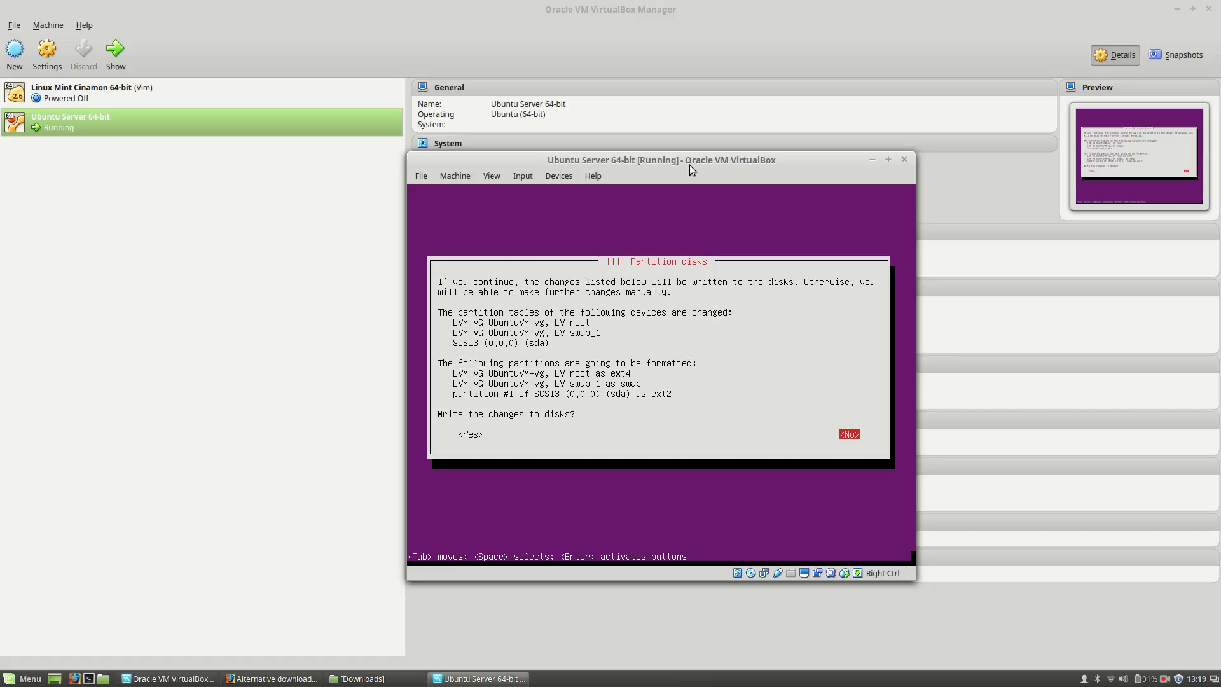
key("Tab")
key("Return")
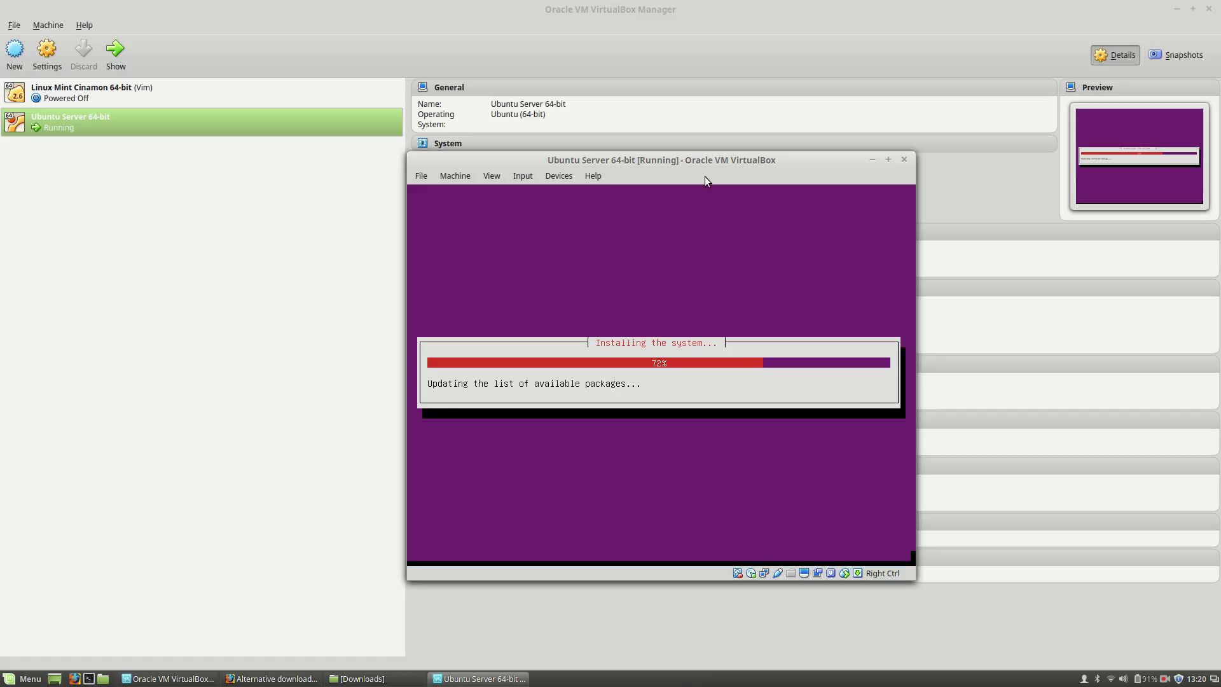
Step: Snap the VM window to the right half of the screen and bring Firefox forward
left_click_drag(746, 155, 1219, 246)
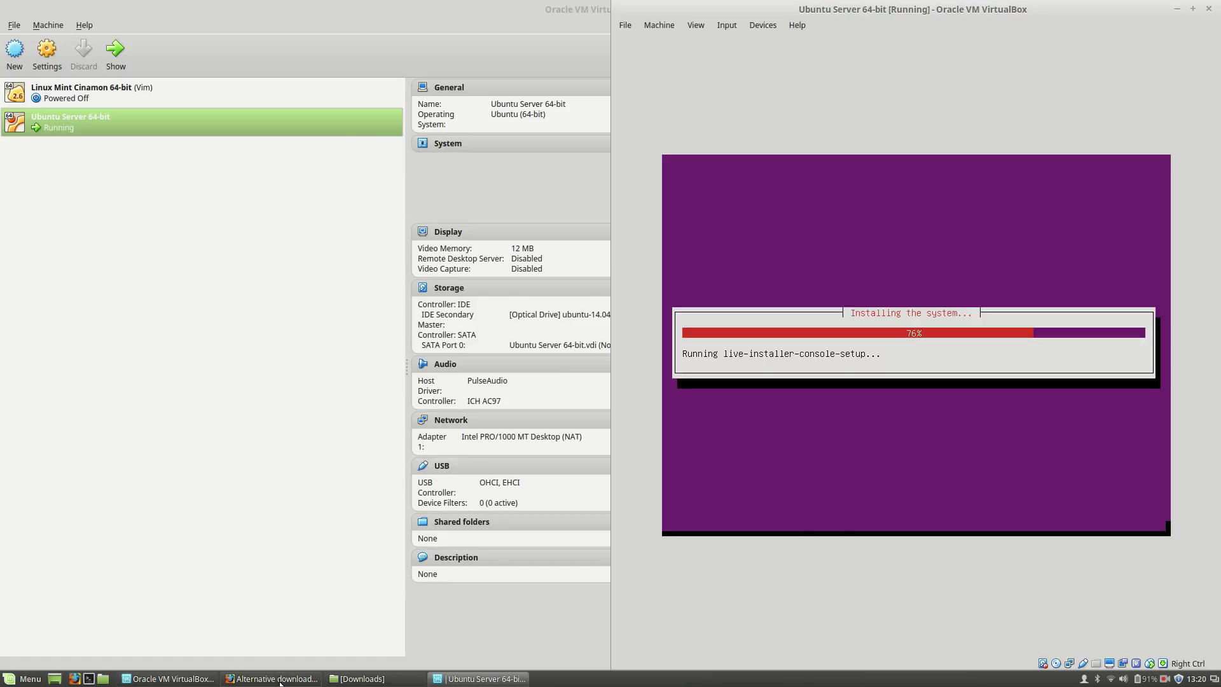
left_click(278, 679)
left_click_drag(683, 8, 5, 245)
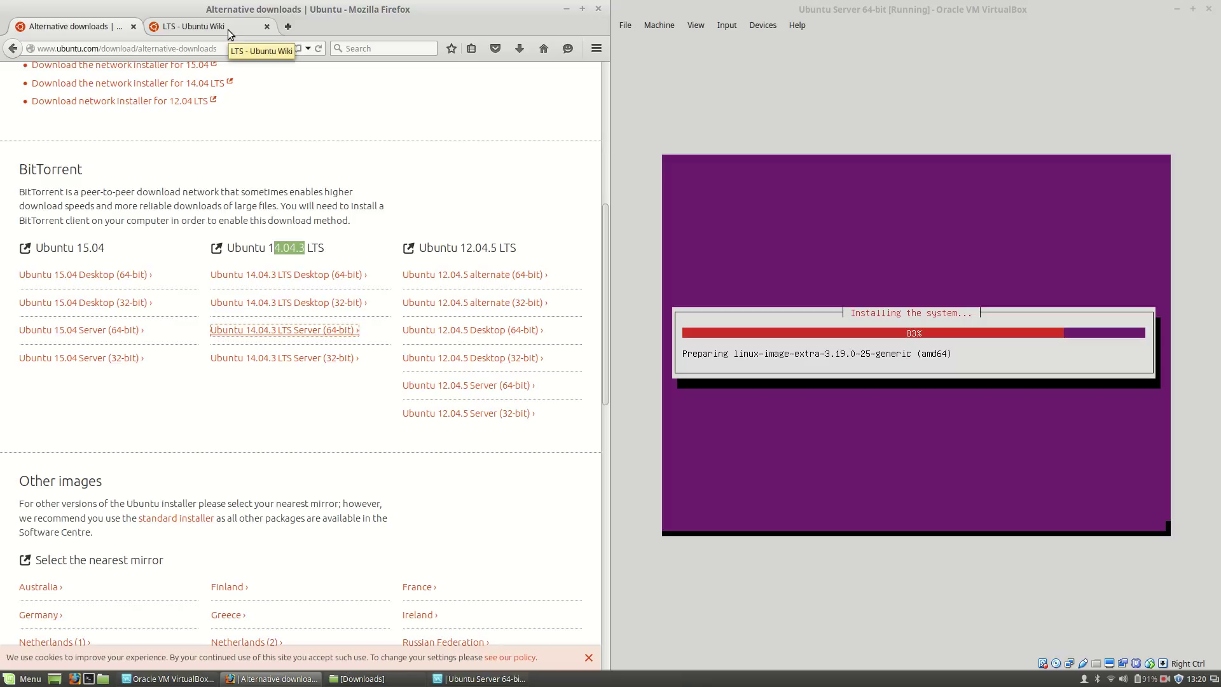
left_click_drag(273, 248, 321, 248)
left_click(331, 247)
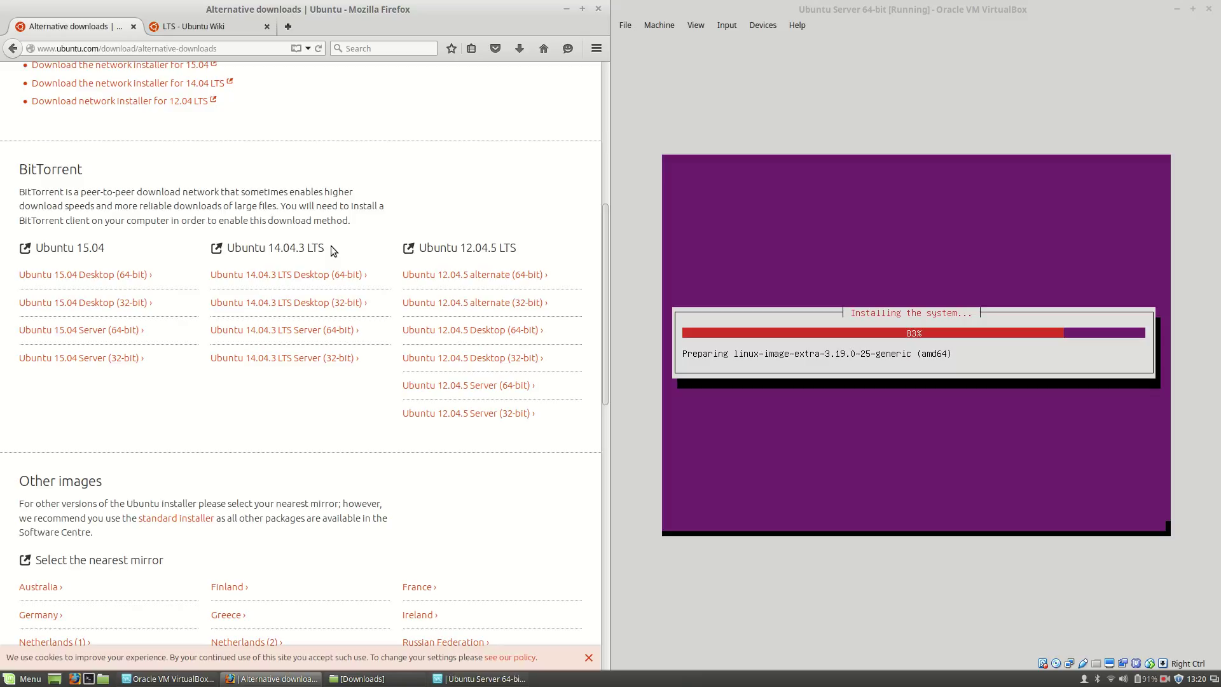
left_click_drag(275, 249, 279, 248)
left_click(283, 248)
left_click_drag(73, 249, 105, 249)
left_click(108, 246)
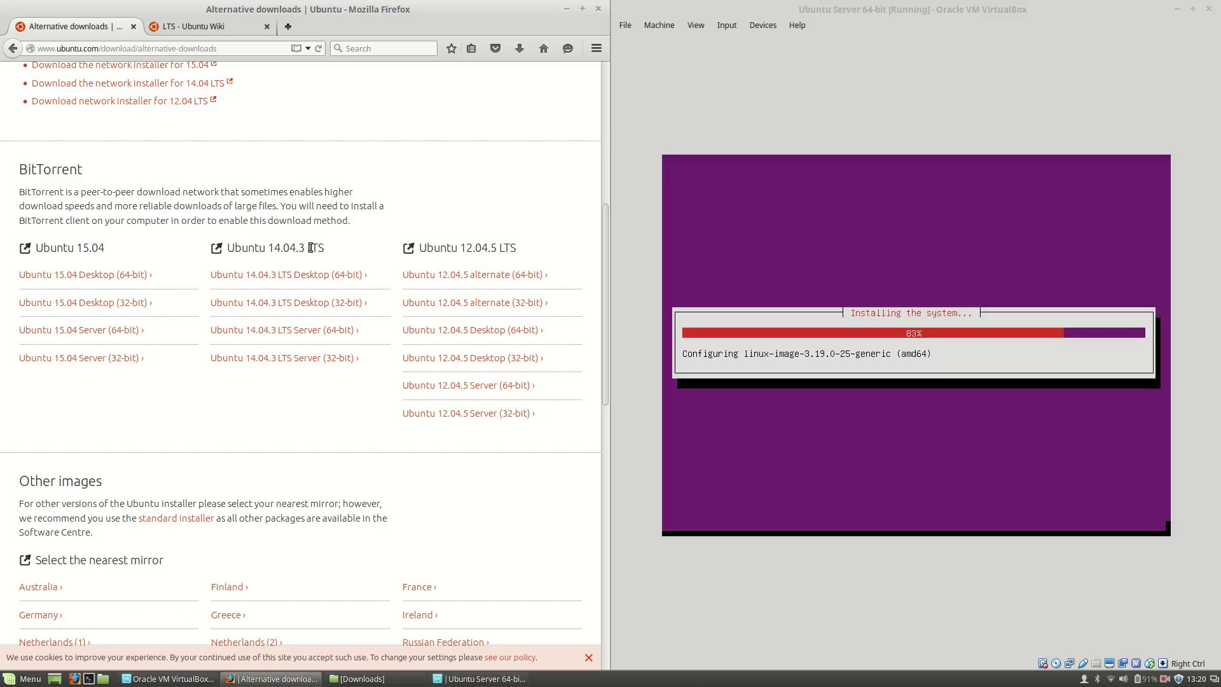
left_click_drag(306, 248, 326, 250)
double_click(323, 247)
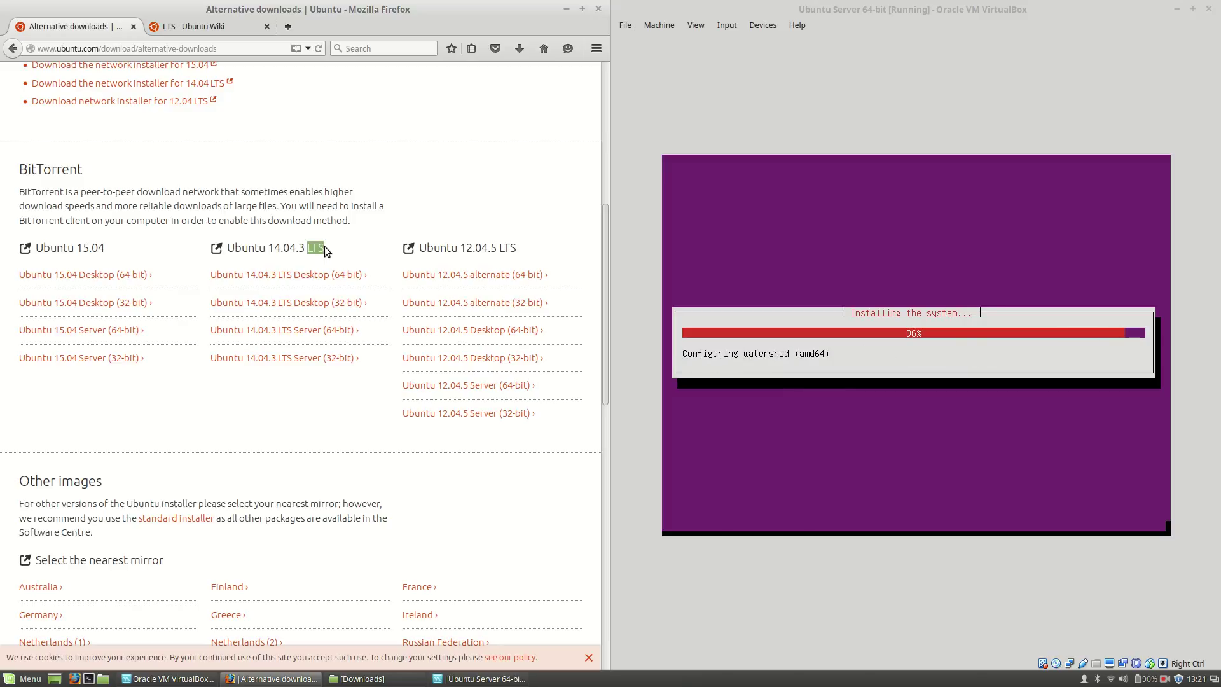
left_click(325, 247)
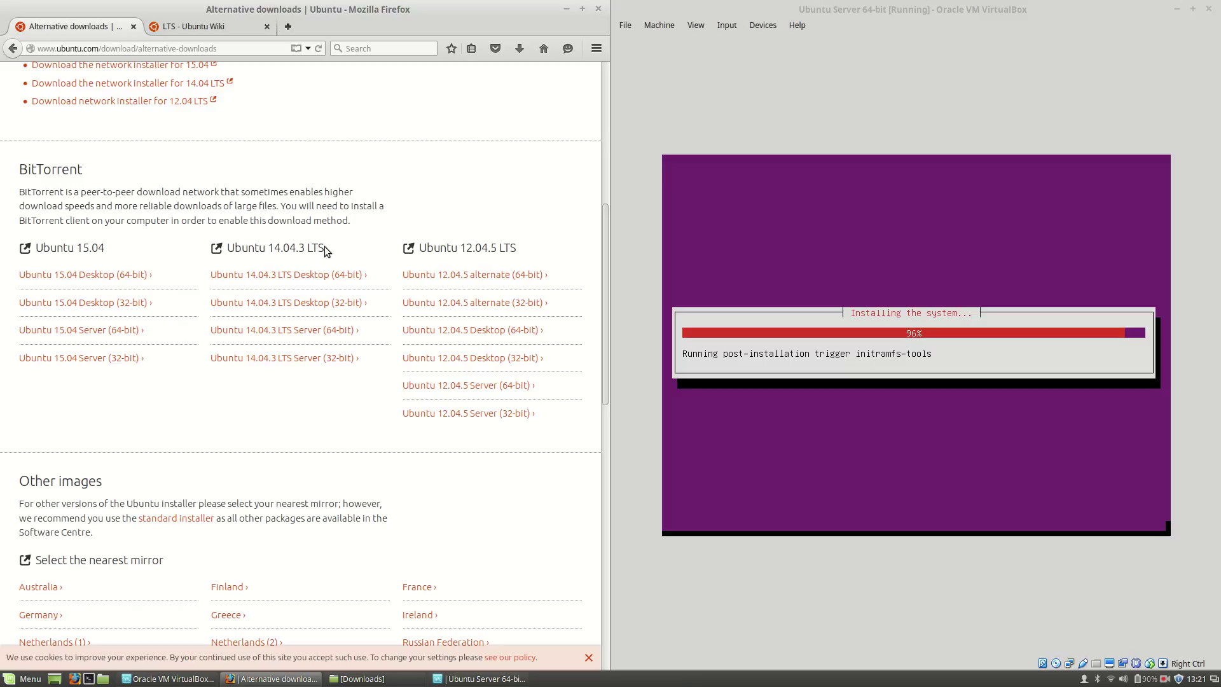
double_click(324, 247)
left_click(324, 247)
left_click(324, 247)
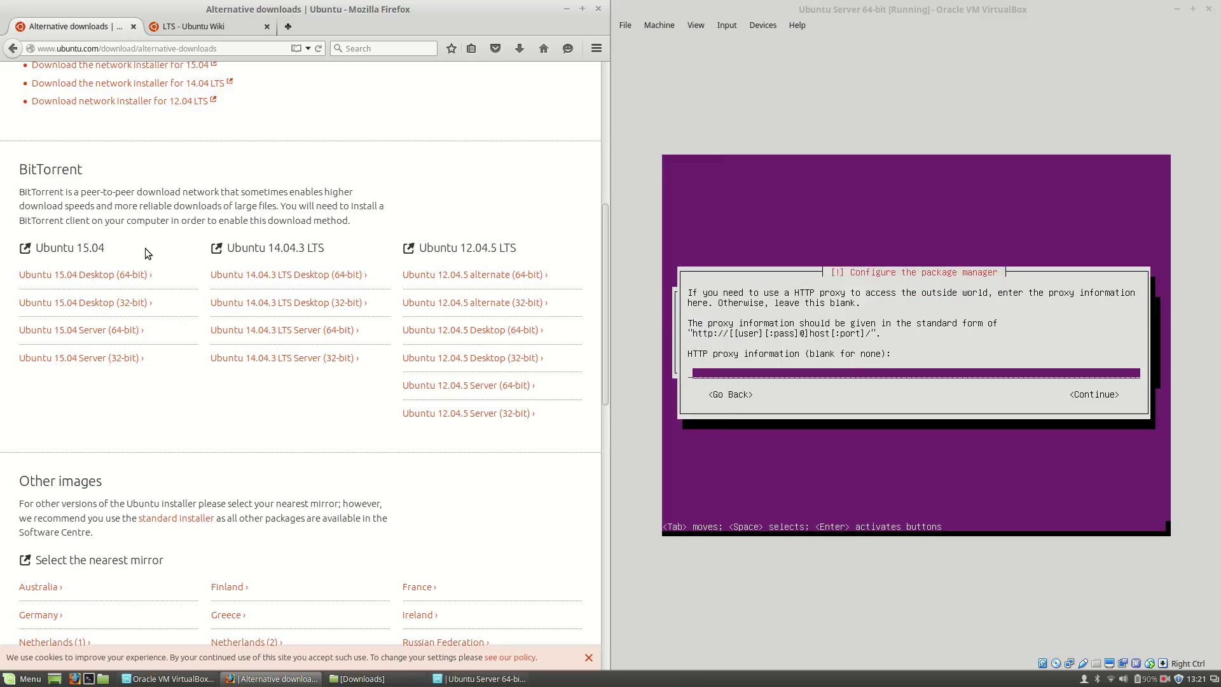
Step: Leave the HTTP proxy field blank and continue in the VM installer
left_click(897, 14)
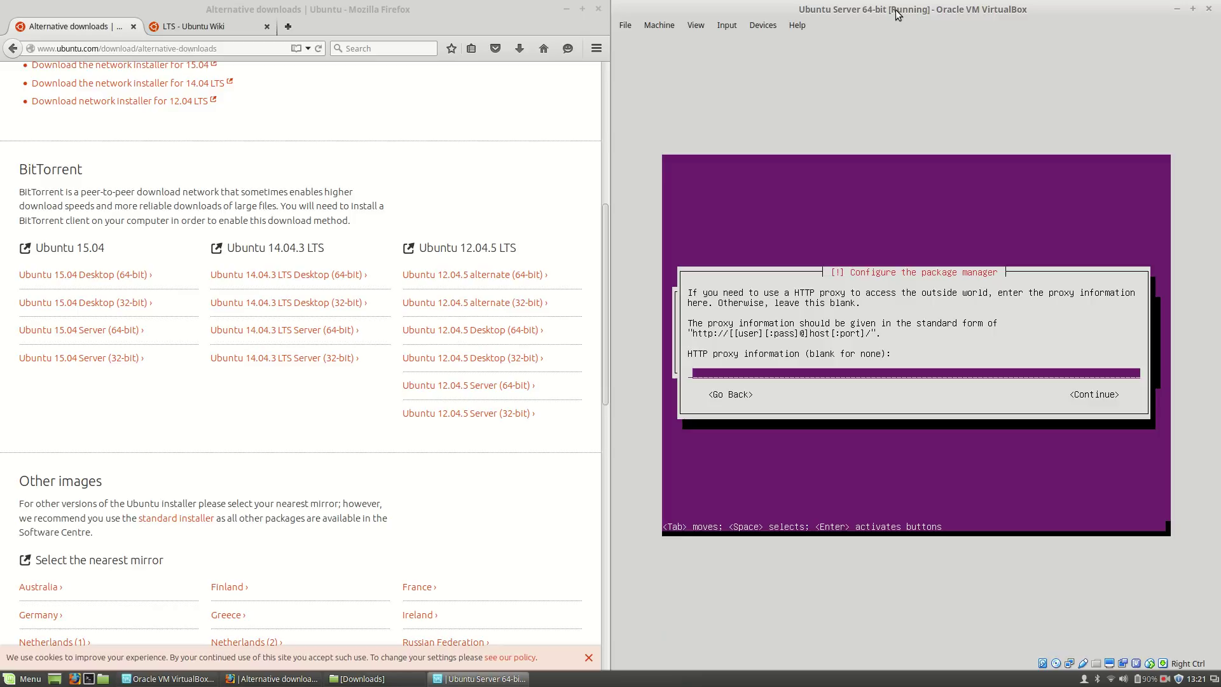
key("Tab")
key("Return")
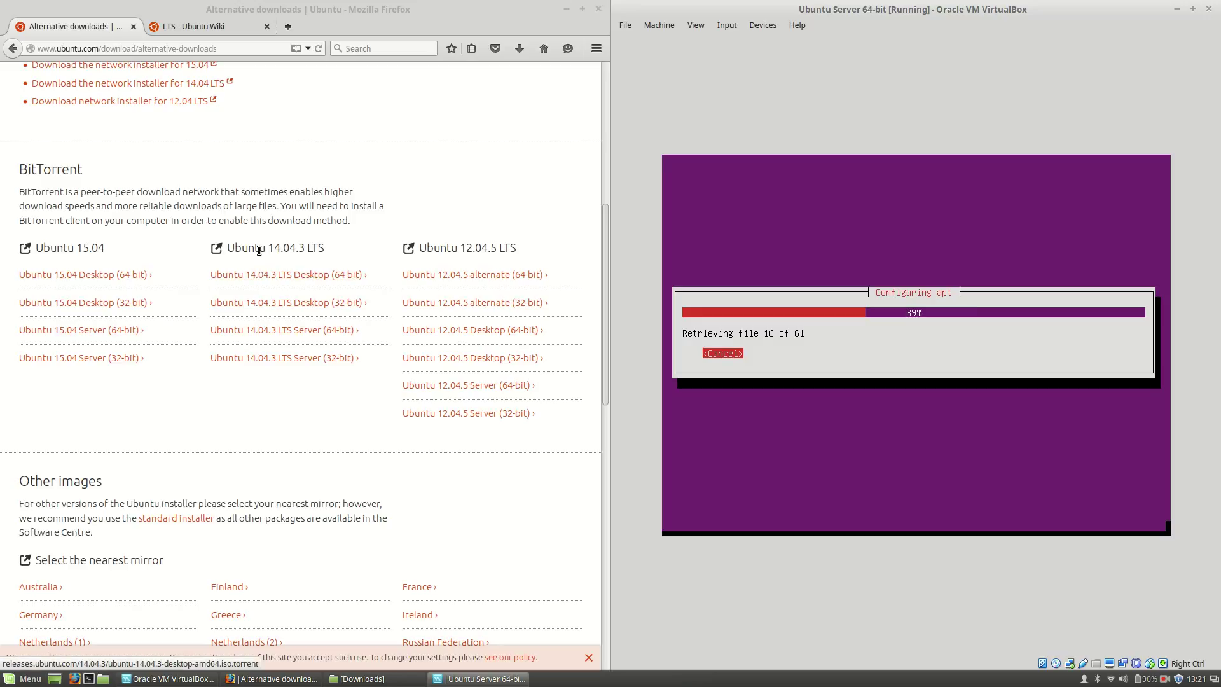
Step: Switch Firefox to the LTS - Ubuntu Wiki tab
left_click(305, 249)
left_click_drag(305, 249, 330, 250)
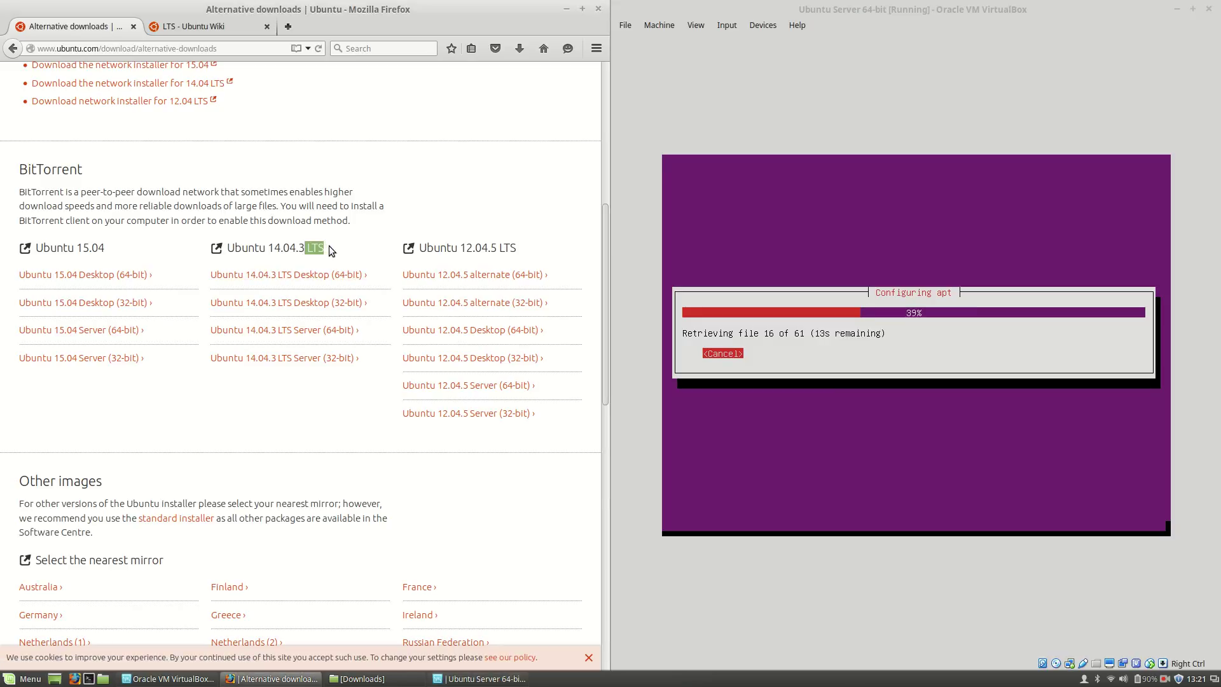
left_click(325, 247)
left_click(222, 29)
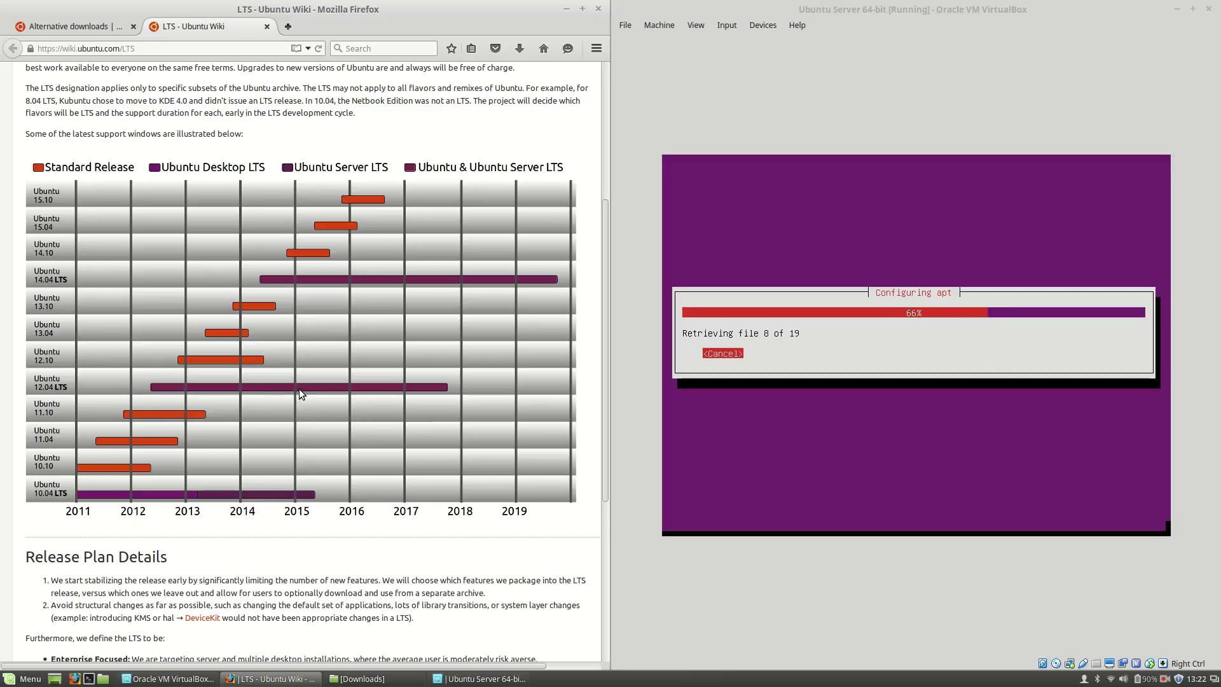
Step: Browse the Alternative downloads and LTS wiki tabs while apt configures, then return to the VM
left_click(94, 26)
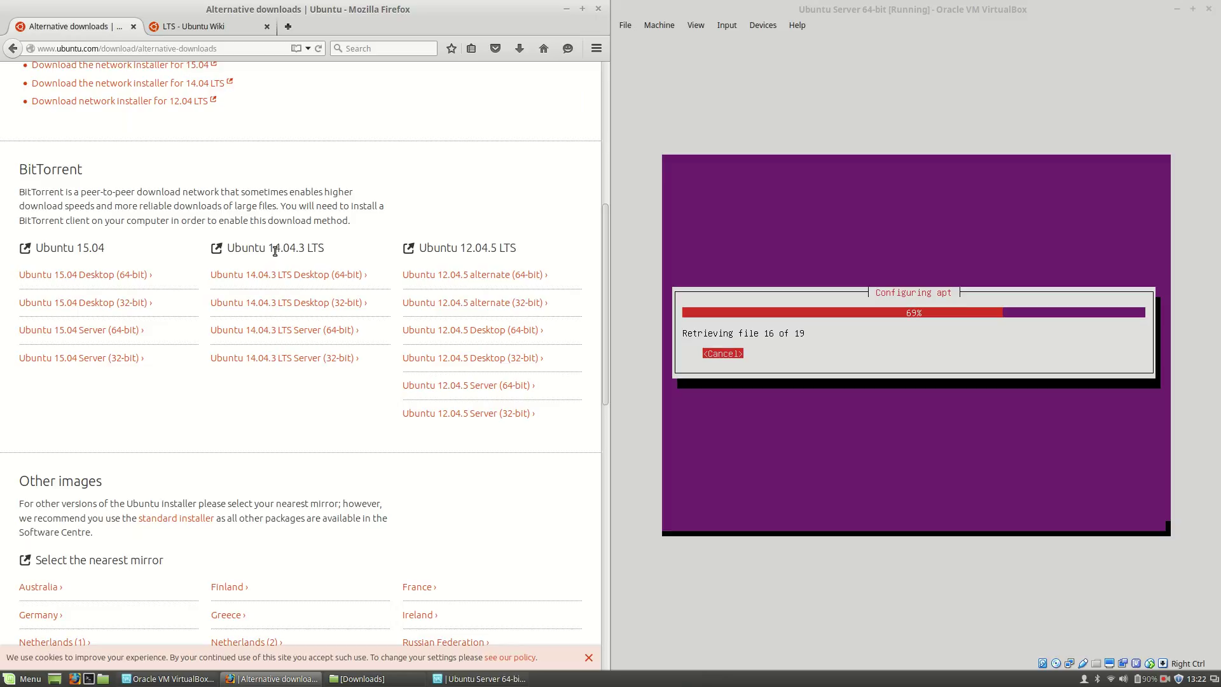
left_click(172, 29)
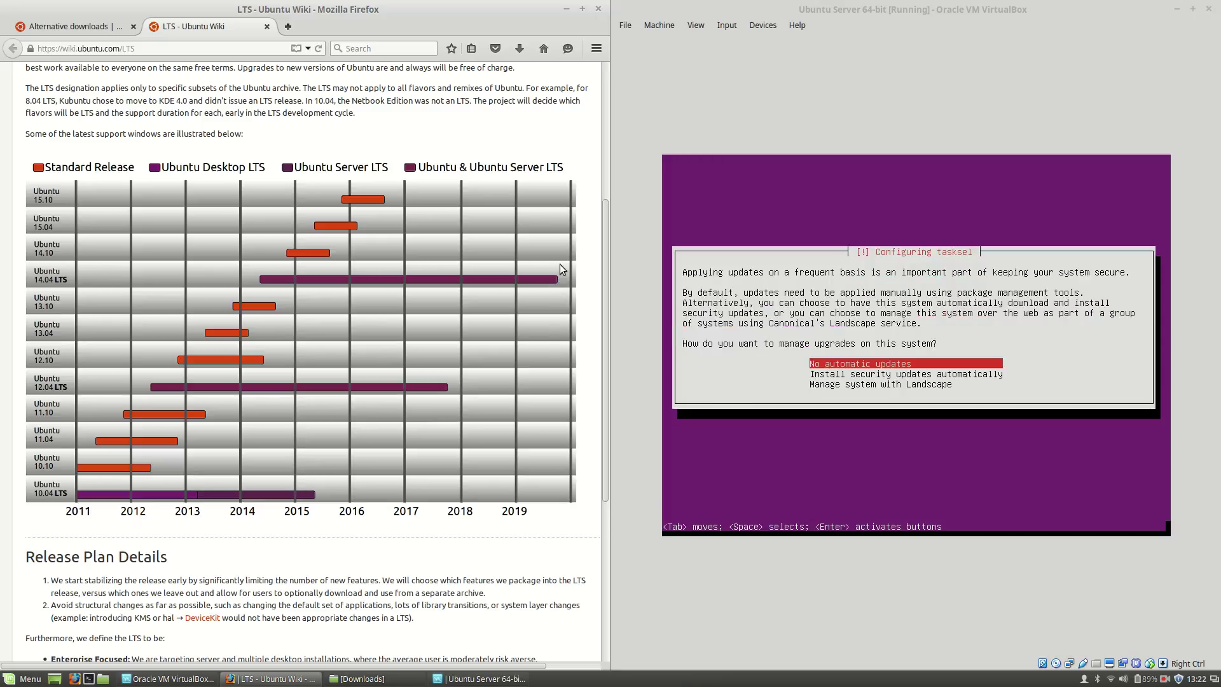
left_click(73, 26)
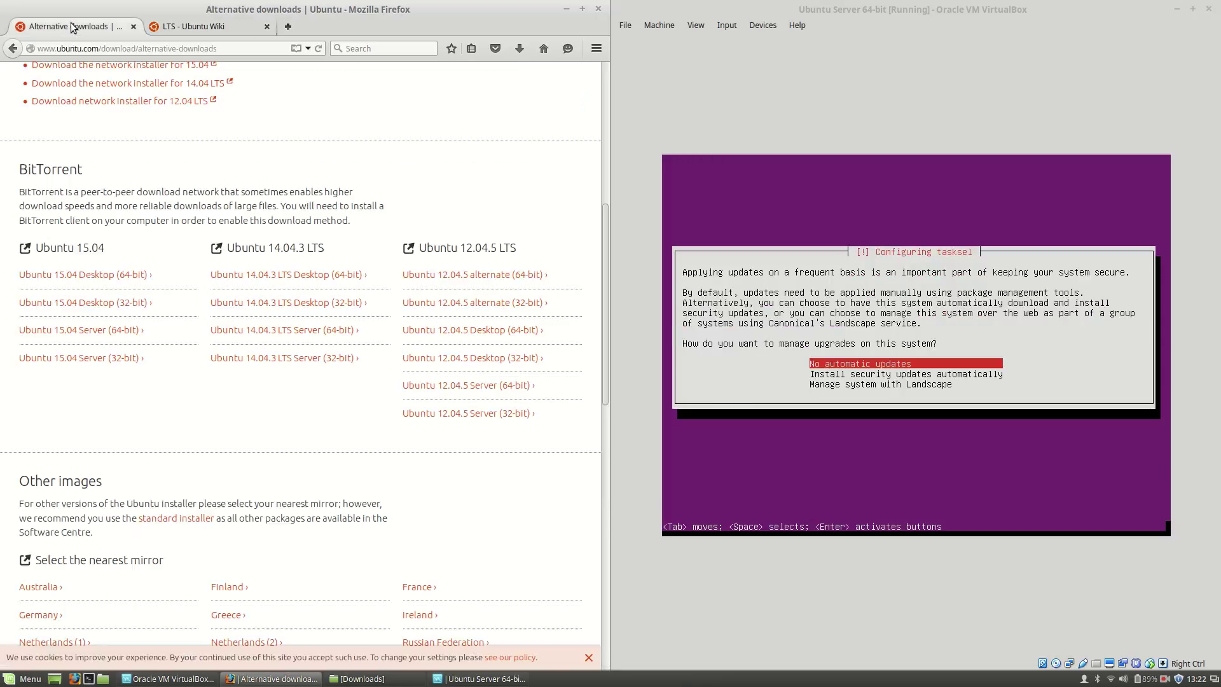
left_click(219, 23)
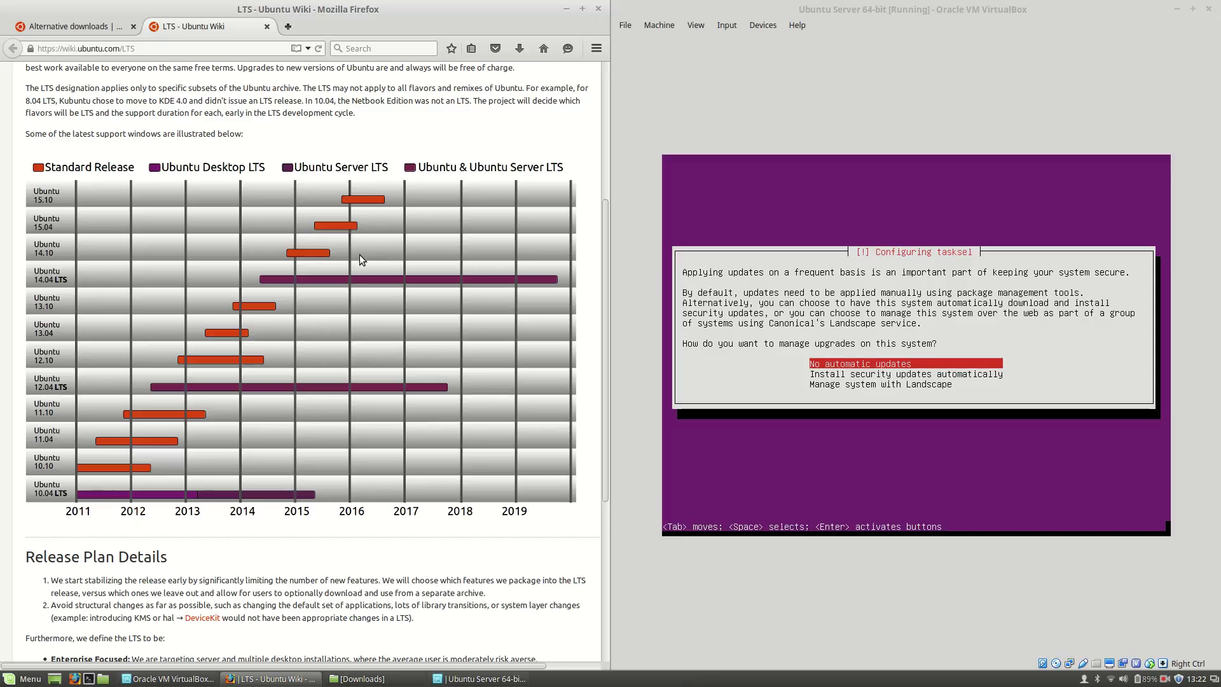
left_click(864, 19)
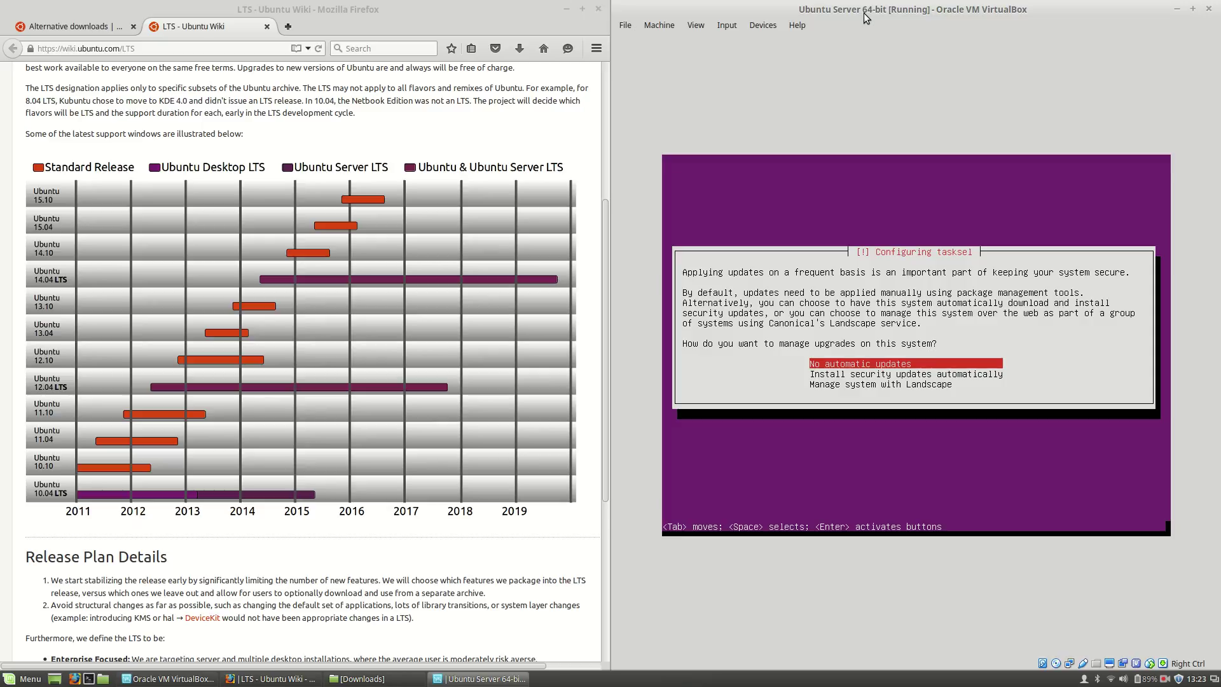
Step: Choose 'No automatic updates' and accept the software selection so package installation begins
key("Return")
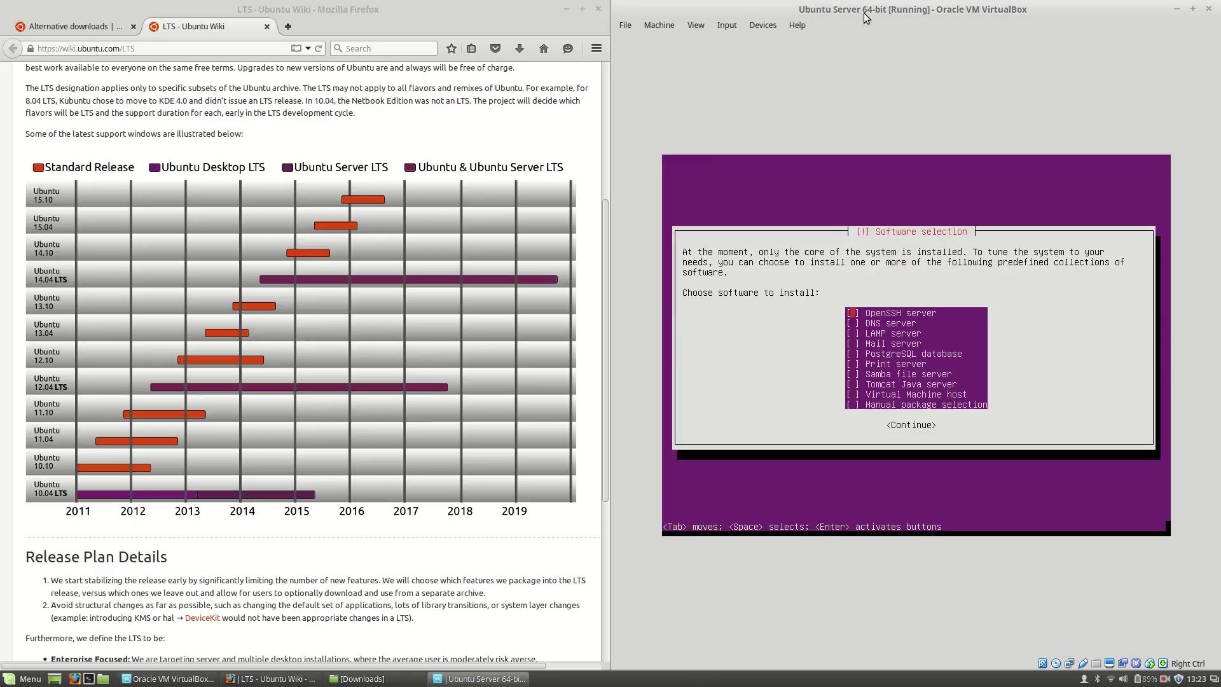
key("Tab")
key("Return")
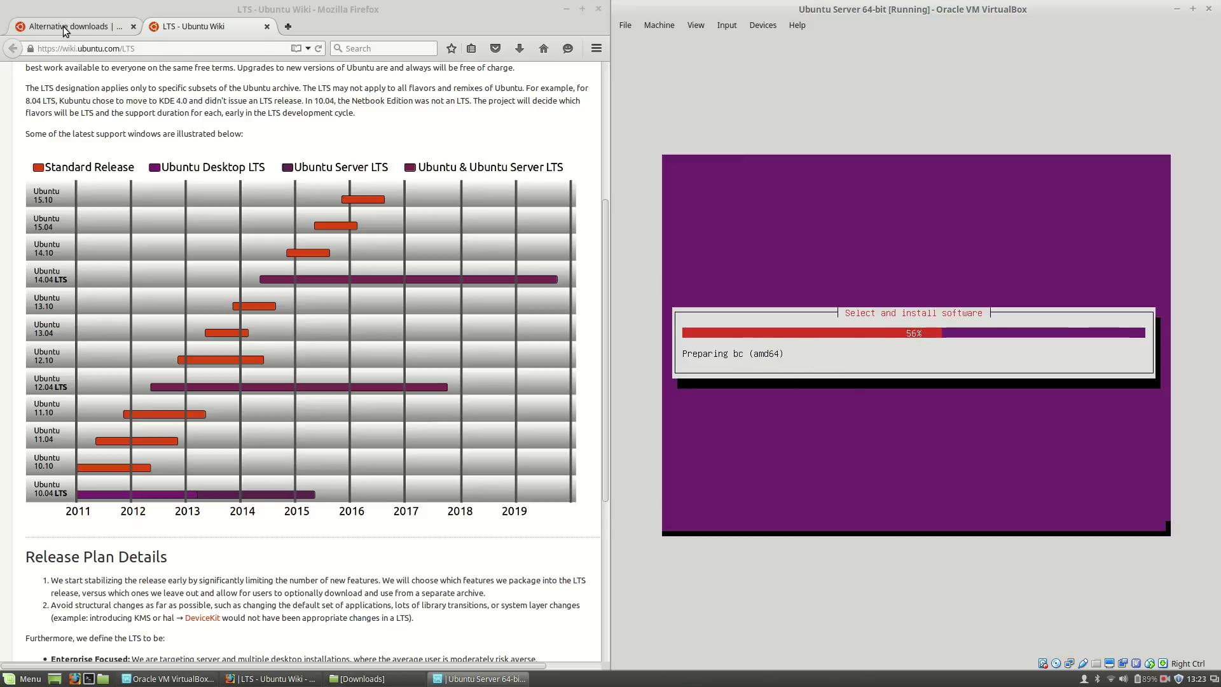
Step: Browse the Alternative downloads and LTS Ubuntu Wiki pages during installation, then return to the VM window
left_click(65, 28)
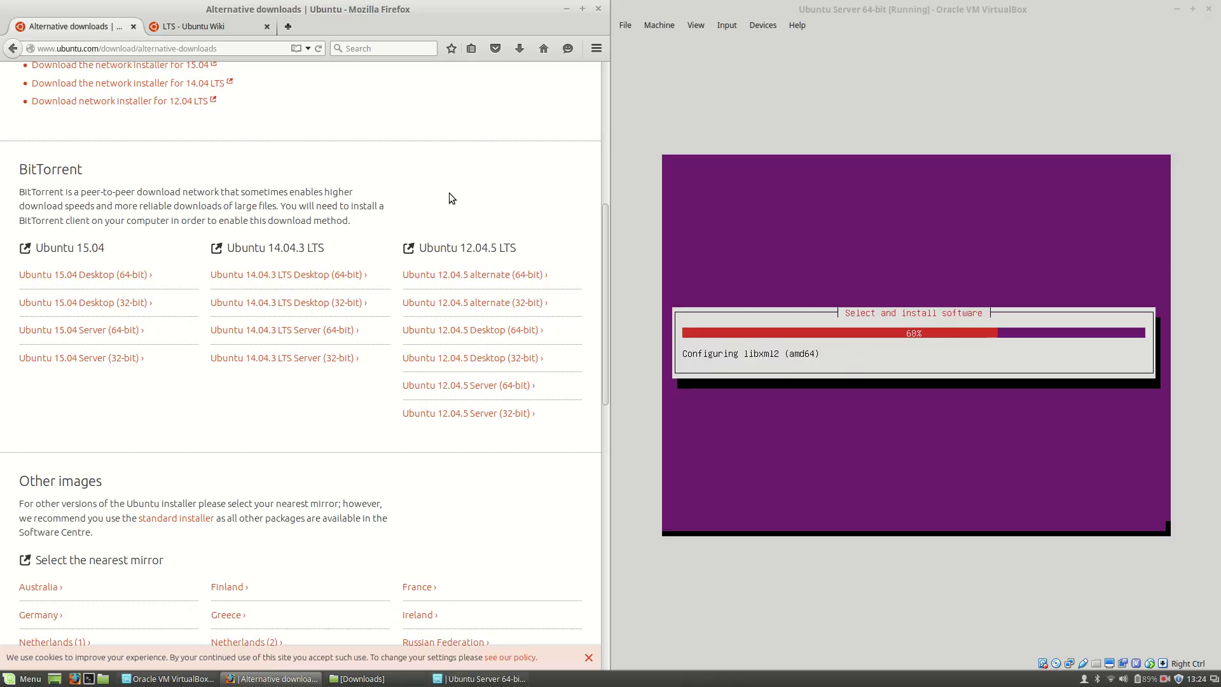
left_click(209, 29)
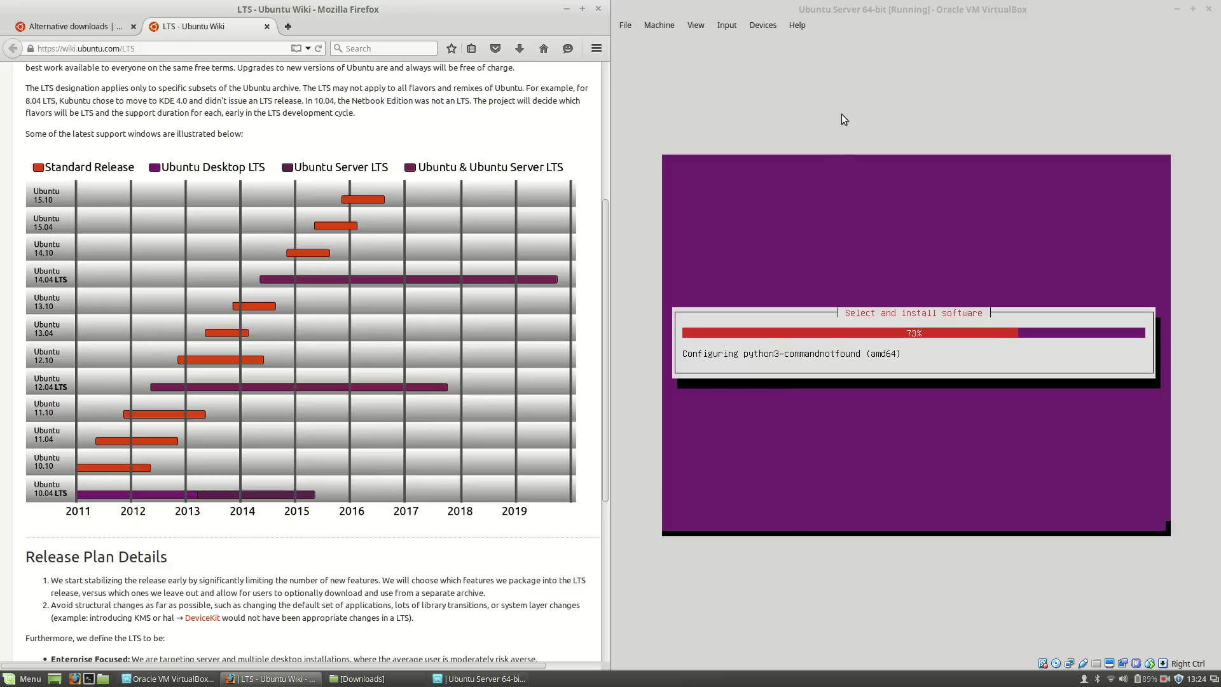
left_click(888, 10)
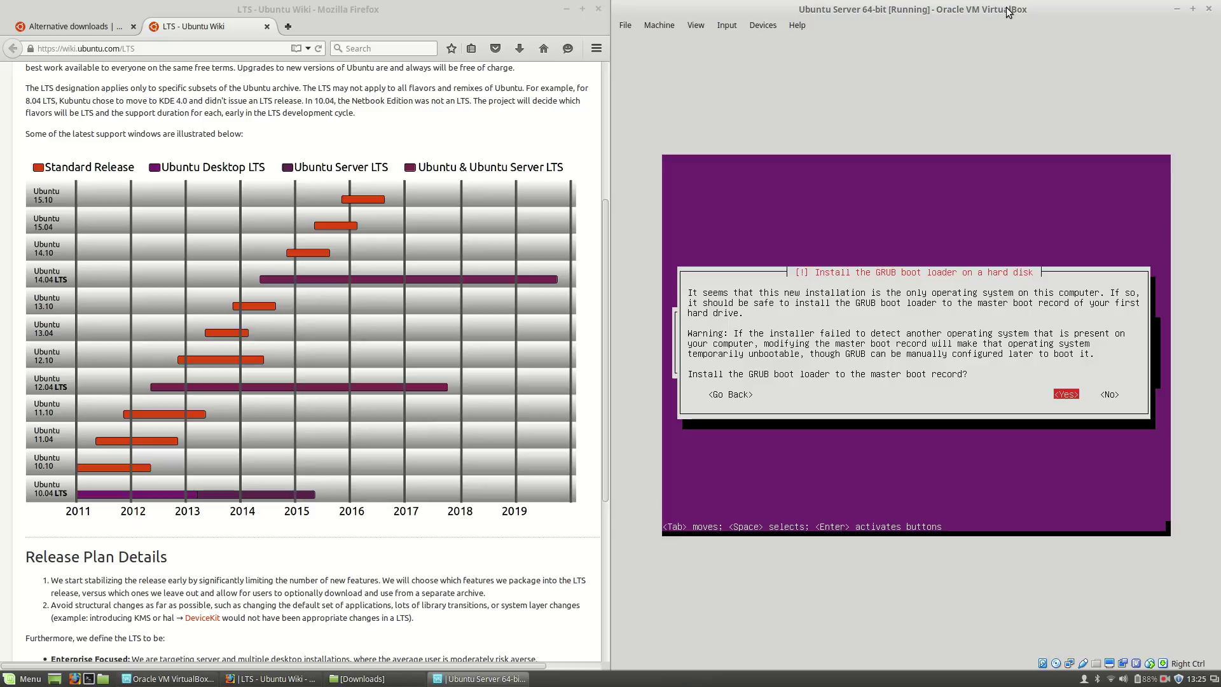
Step: Install GRUB to the master boot record and finish the installation so the VM reboots
key("Return")
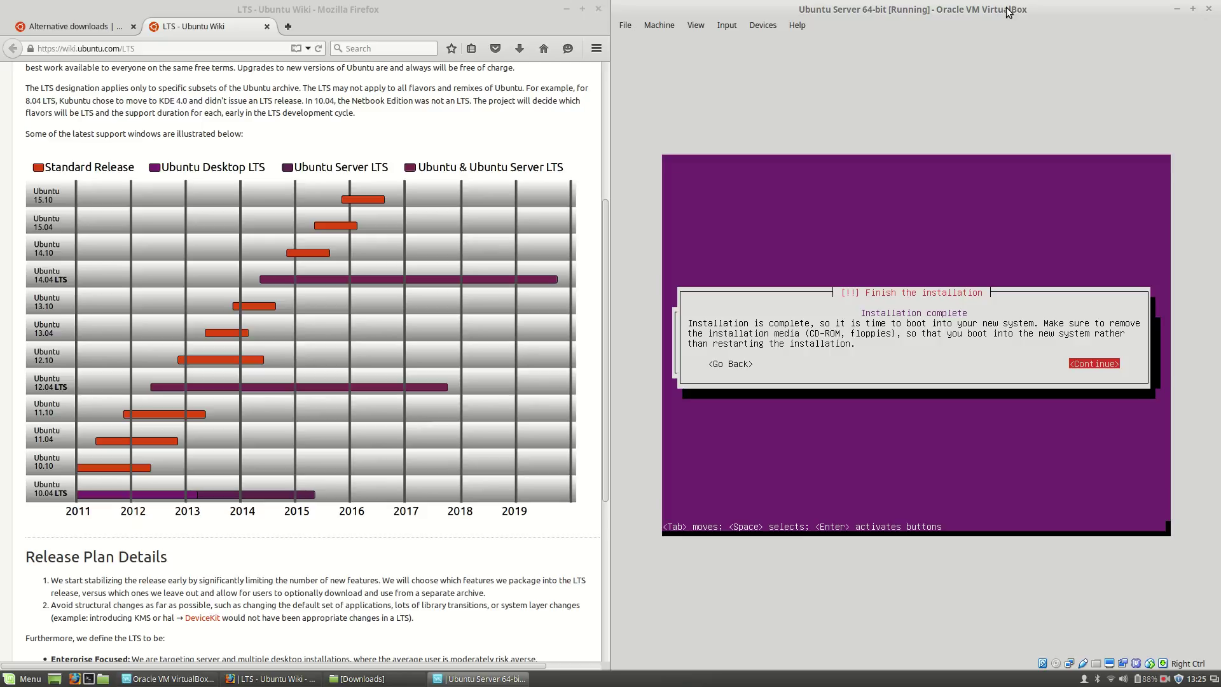
key("Return")
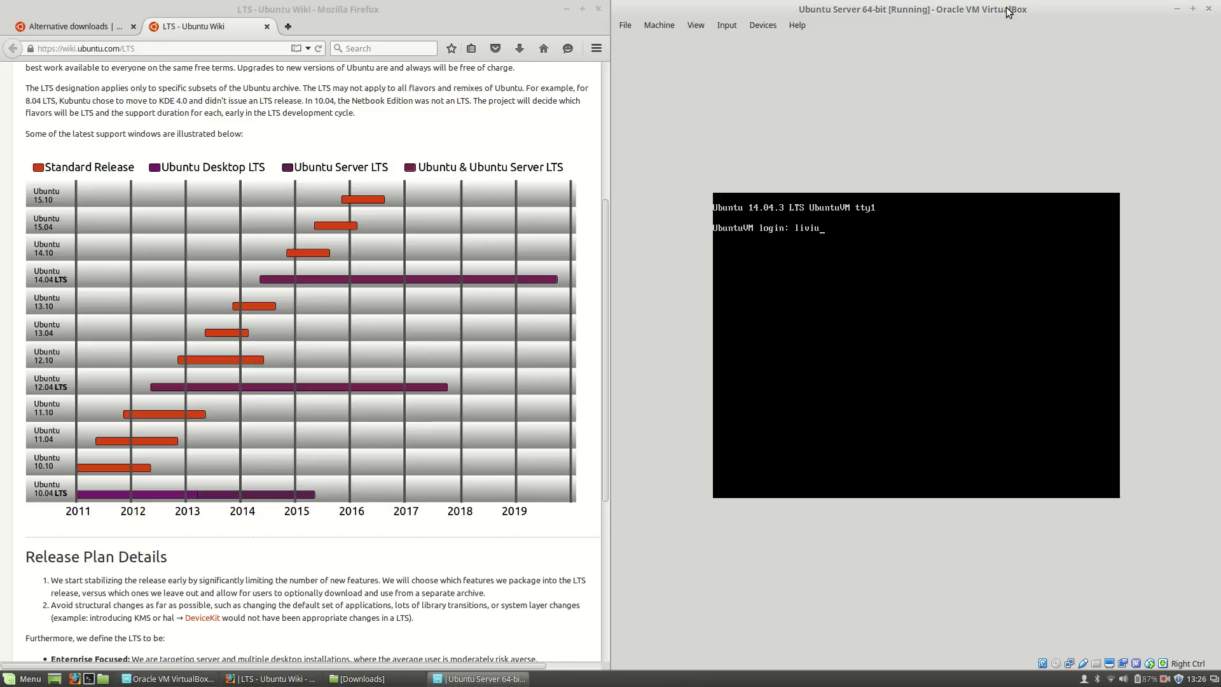
Step: Log in at the console, then run ls and pwd to list files and show the home directory
key("Return")
key("Return")
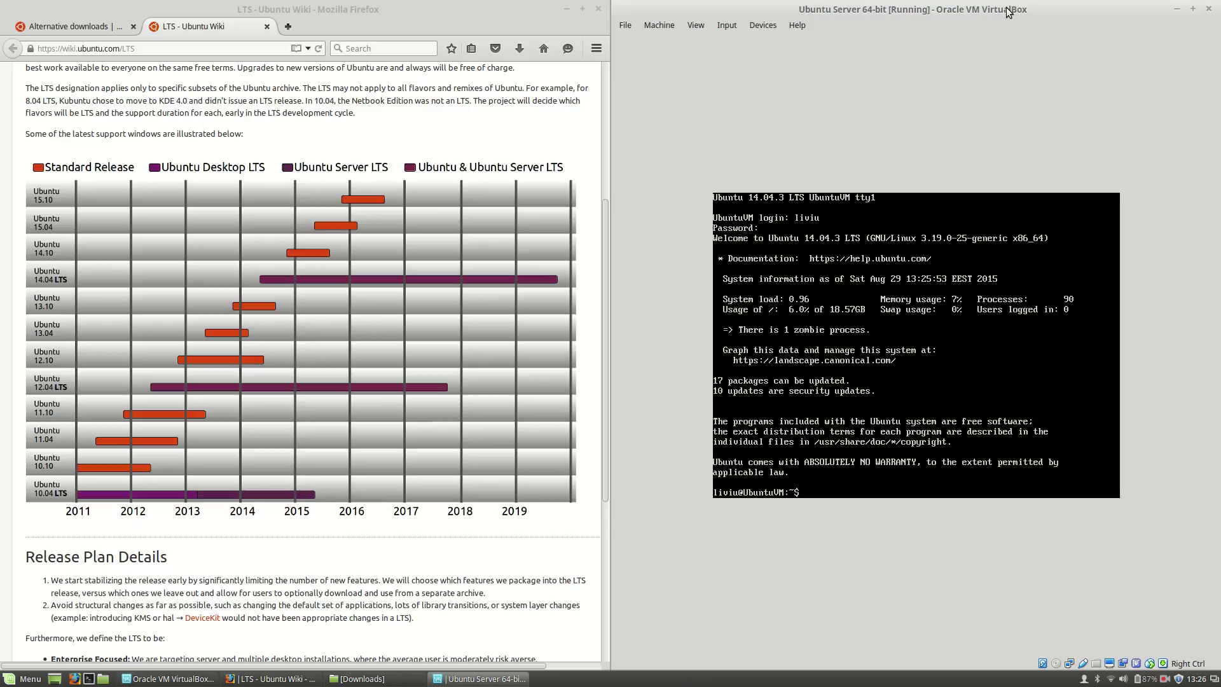
type("ls")
key("Return")
type("pwd")
key("Return")
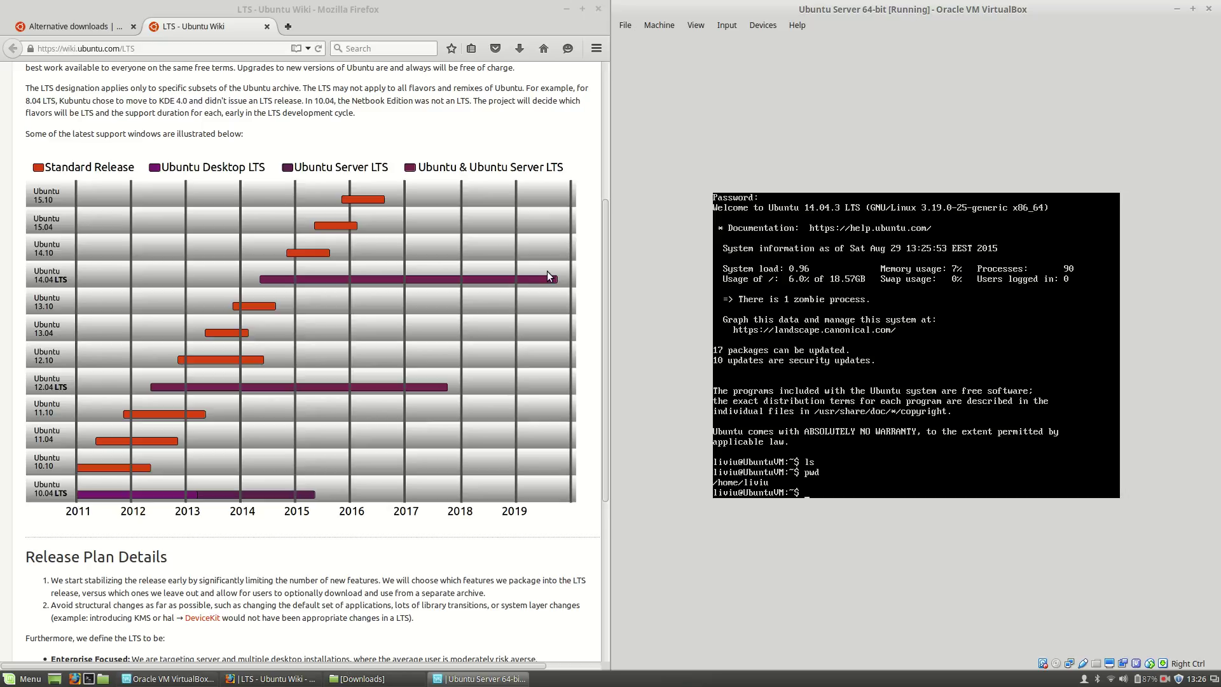
Step: Restore and minimize the VirtualBox Manager window, then bring Firefox to the front
left_click(180, 679)
left_click(179, 679)
left_click(367, 10)
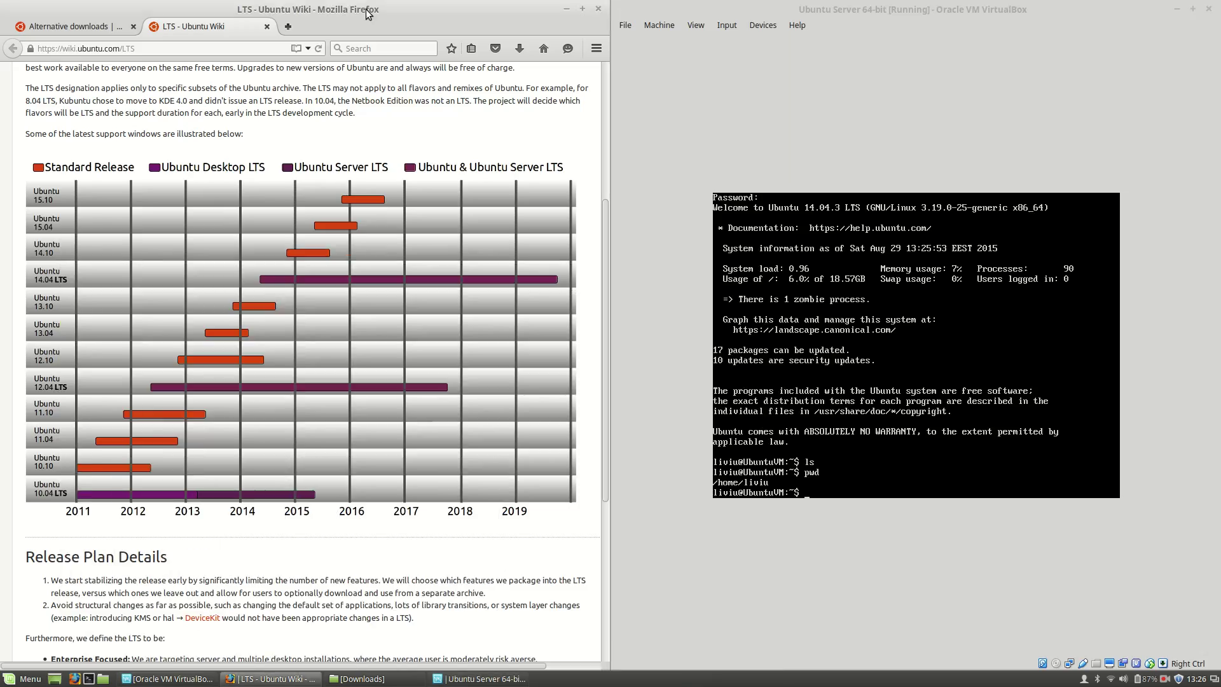